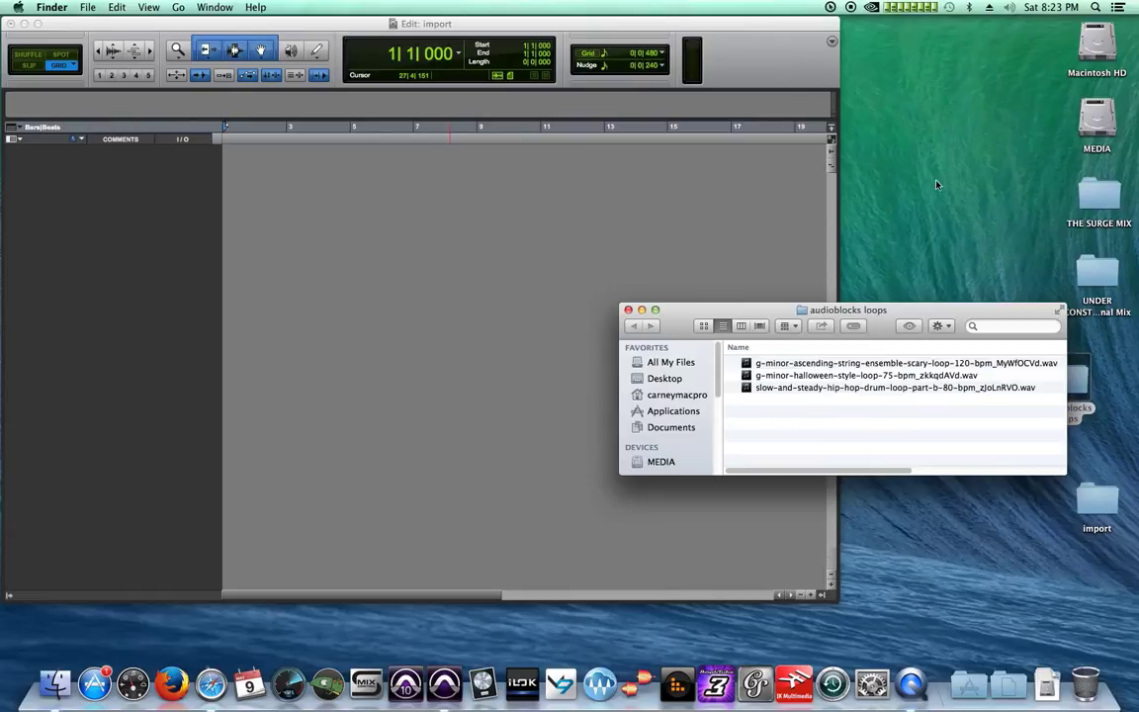
Step: Import the slow-and-steady hip-hop drum loop from the audioblocks loops folder onto a new track, enlarge its waveform and select the clip
{"action": "left_click_drag", "start_coordinate": [856, 388], "coordinate": [452, 333]}
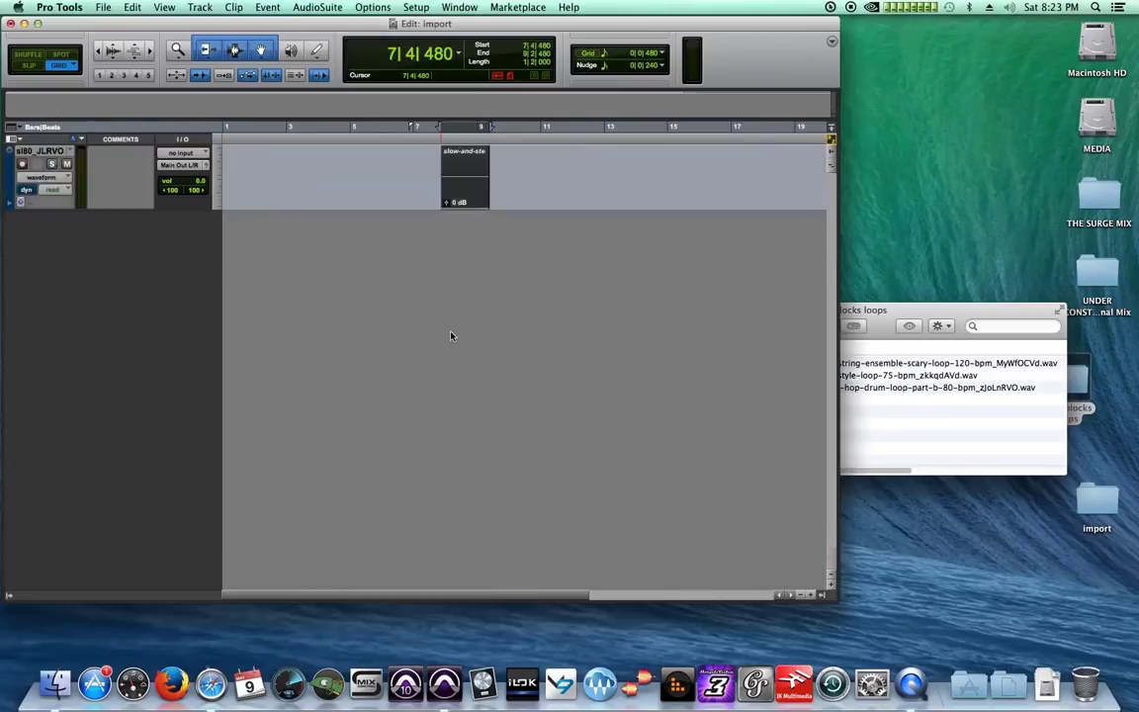
{"action": "left_click", "coordinate": [462, 142]}
{"action": "key", "text": "t"}
{"action": "key", "text": "t"}
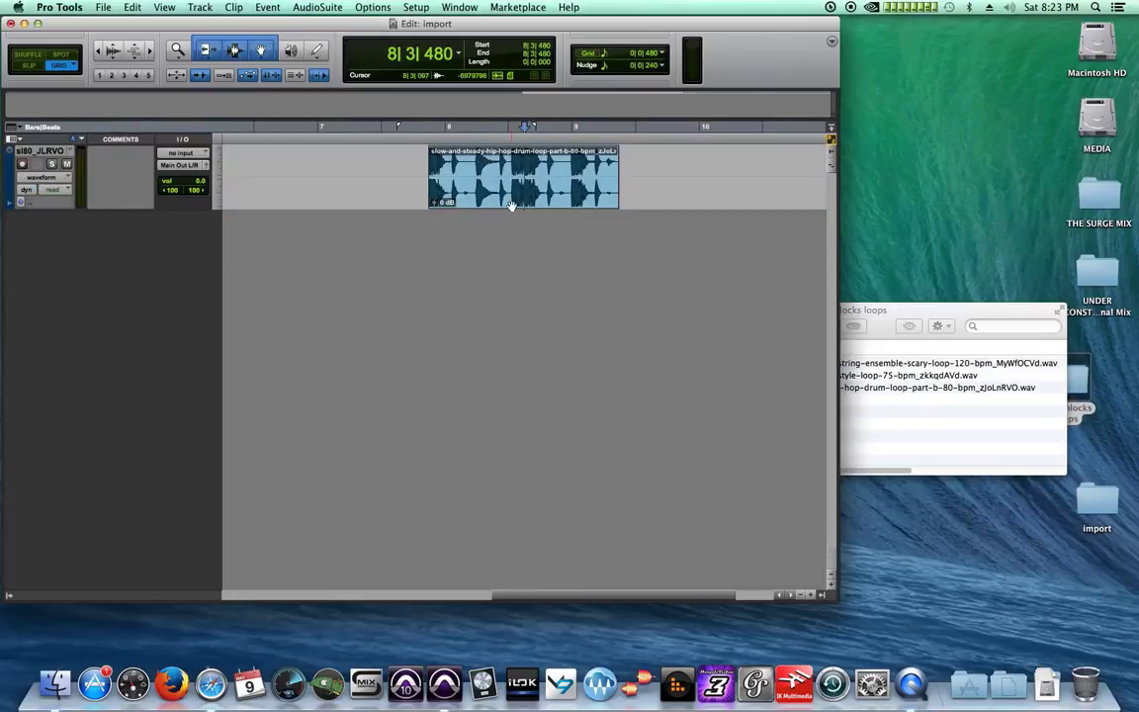
{"action": "left_click_drag", "start_coordinate": [135, 209], "coordinate": [148, 422]}
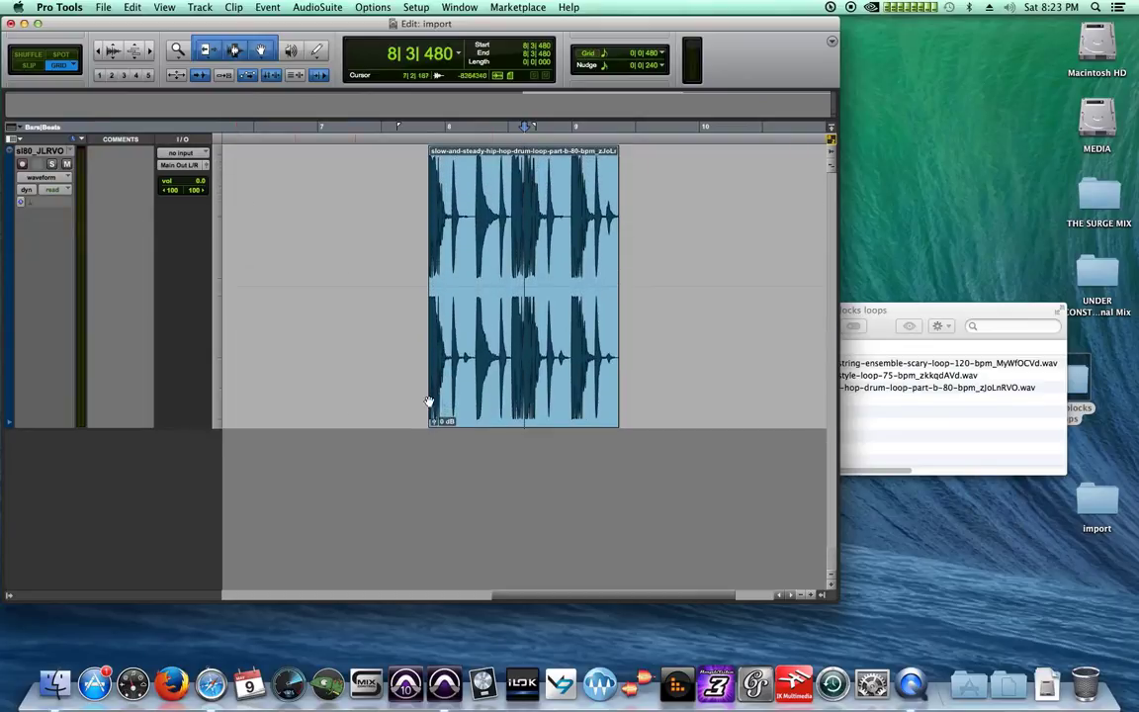
{"action": "left_click", "coordinate": [498, 308]}
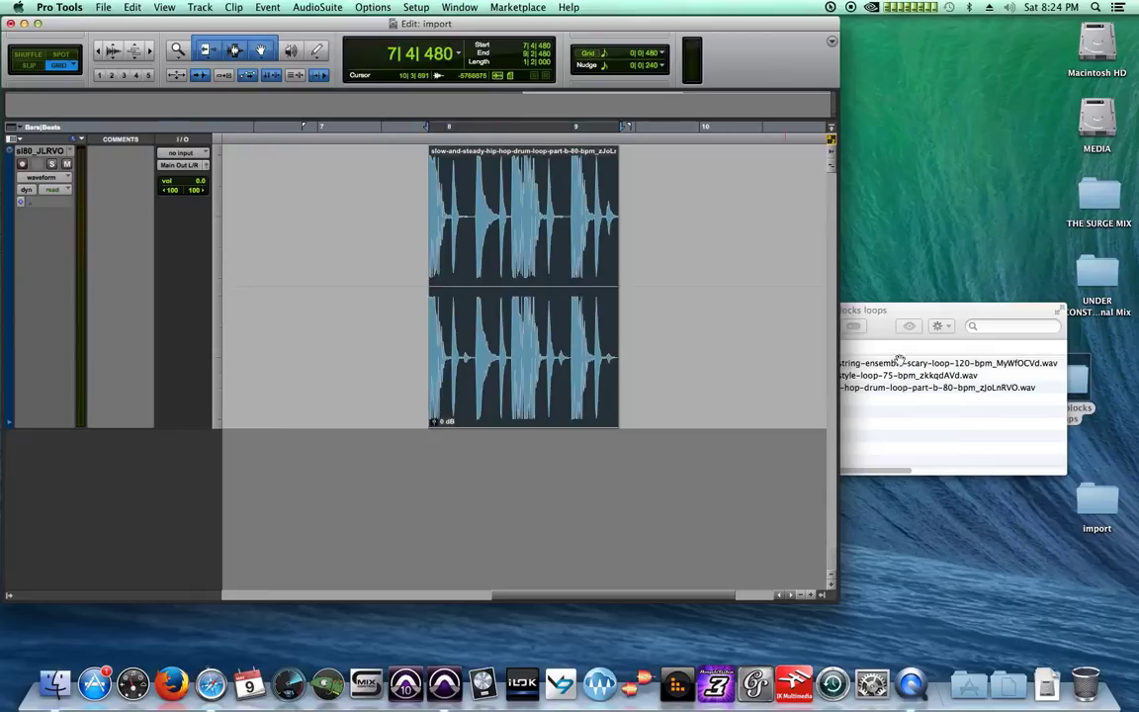
Step: Close the audioblocks loops folder window and shift the folder slightly on the desktop
{"action": "left_click", "coordinate": [868, 315]}
{"action": "left_click", "coordinate": [627, 311]}
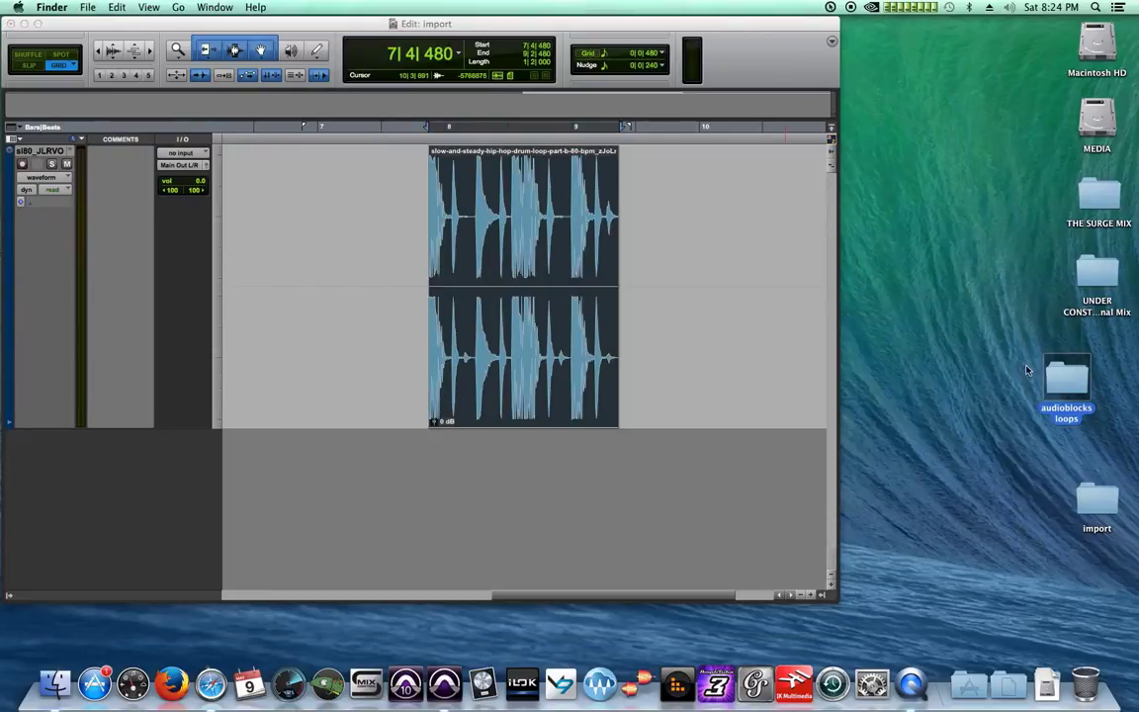
{"action": "left_click_drag", "start_coordinate": [1050, 365], "coordinate": [1022, 380]}
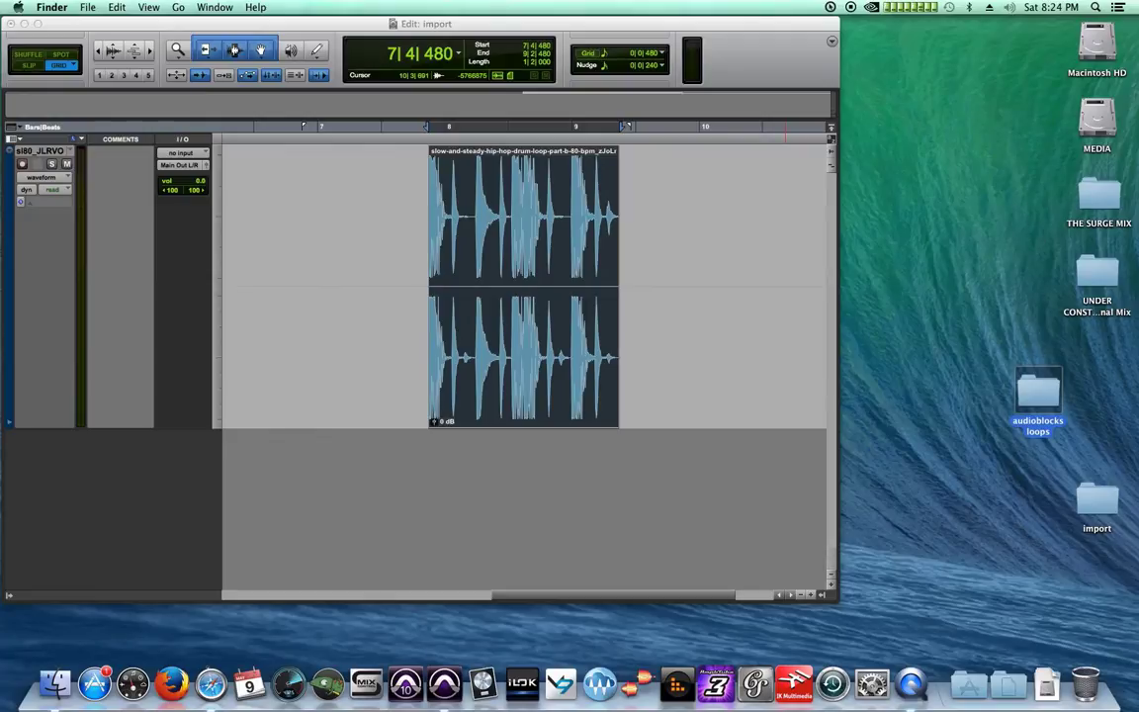
Step: Delete the drum loop clip from the track and return to the session start
{"action": "left_click", "coordinate": [653, 267]}
{"action": "left_click", "coordinate": [534, 358]}
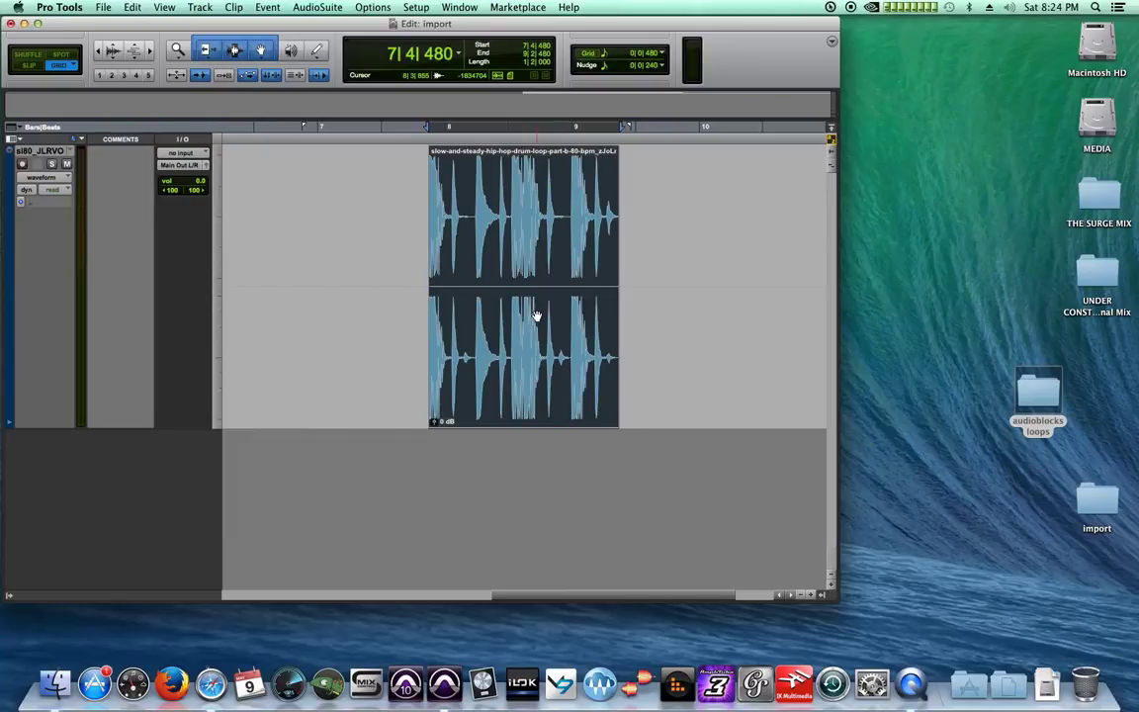
{"action": "key", "text": "Delete"}
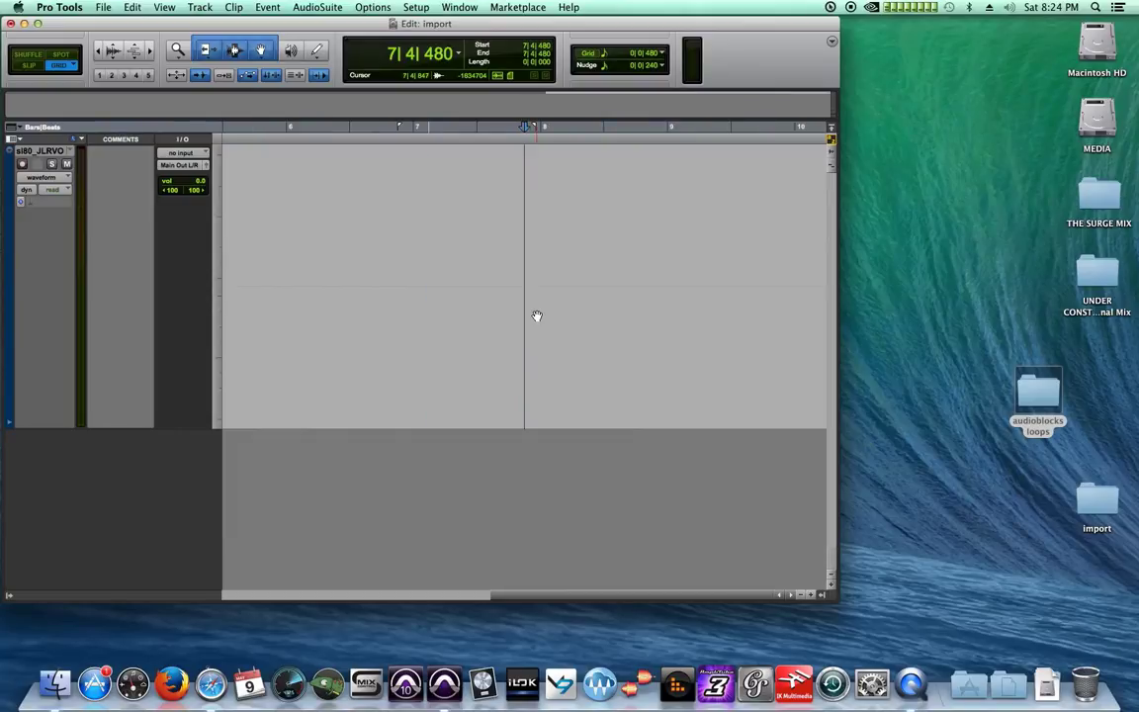
{"action": "key", "text": "Return"}
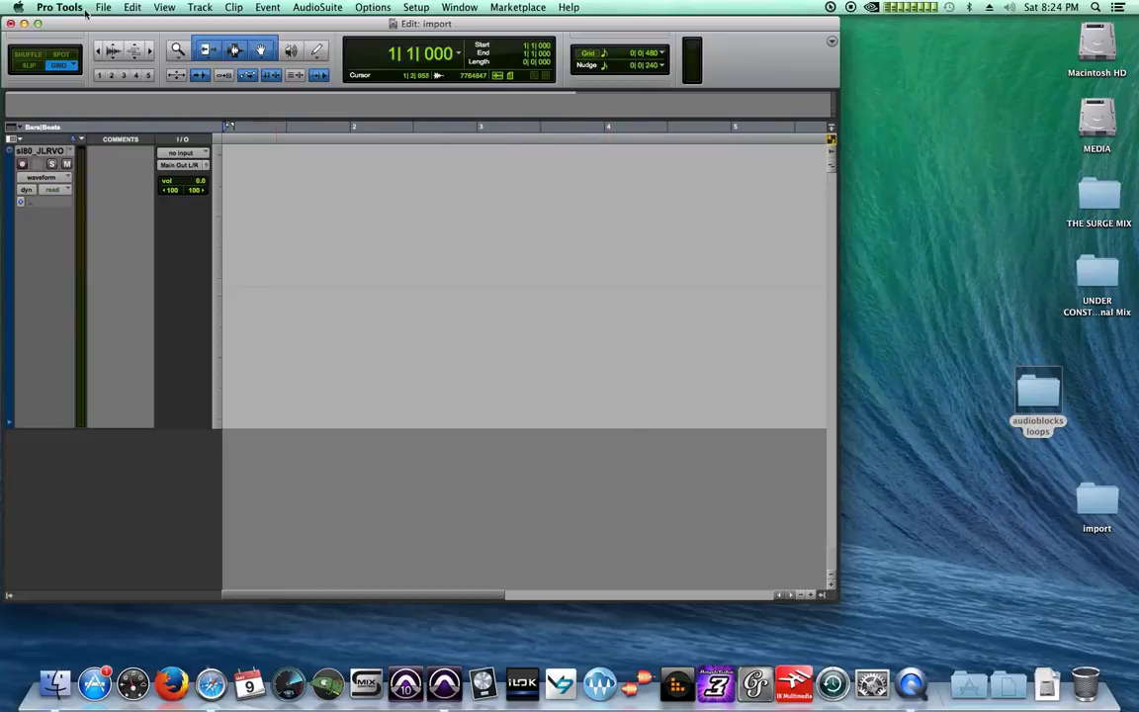
Step: Maximize the Edit window and start an audio import, browsing to the audioblocks loops folder on the Desktop with full file names readable
{"action": "left_click", "coordinate": [37, 23]}
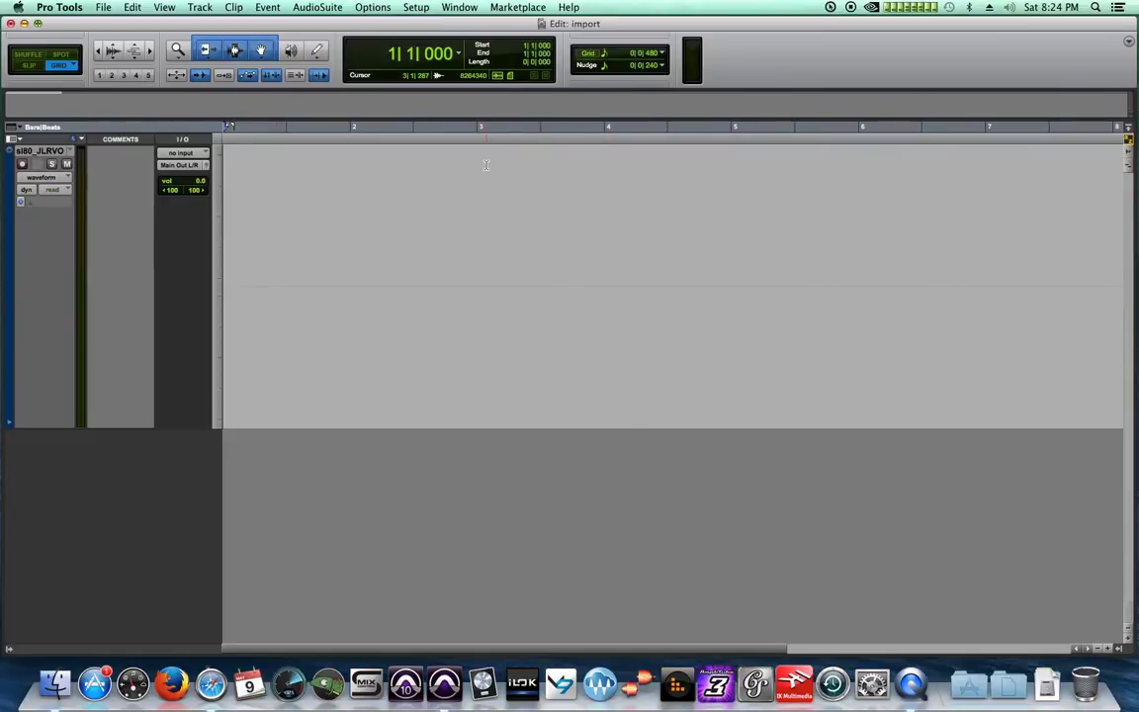
{"action": "left_click", "coordinate": [99, 7]}
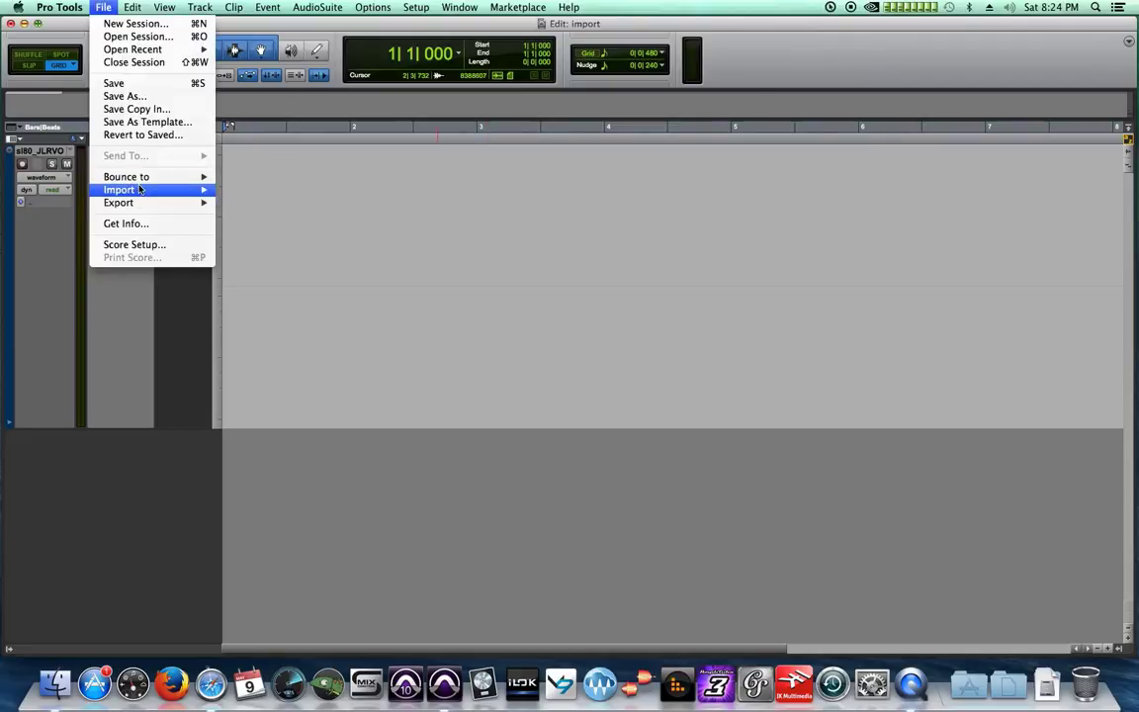
{"action": "mouse_move", "coordinate": [200, 195]}
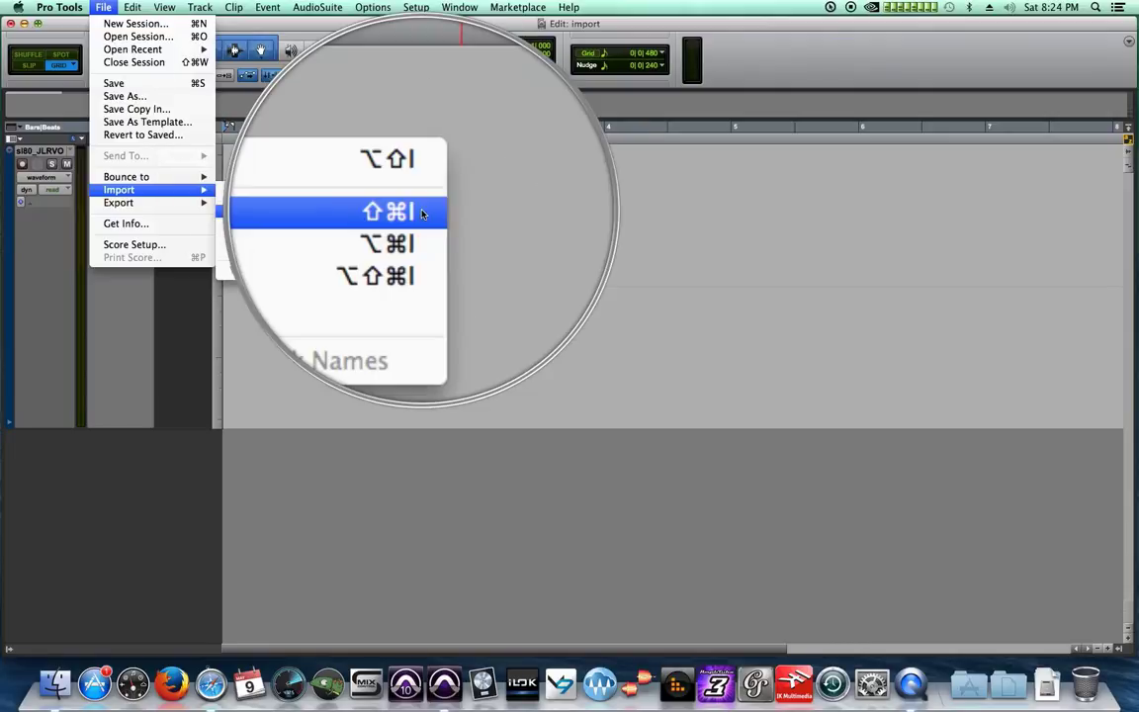
{"action": "left_click", "coordinate": [422, 213]}
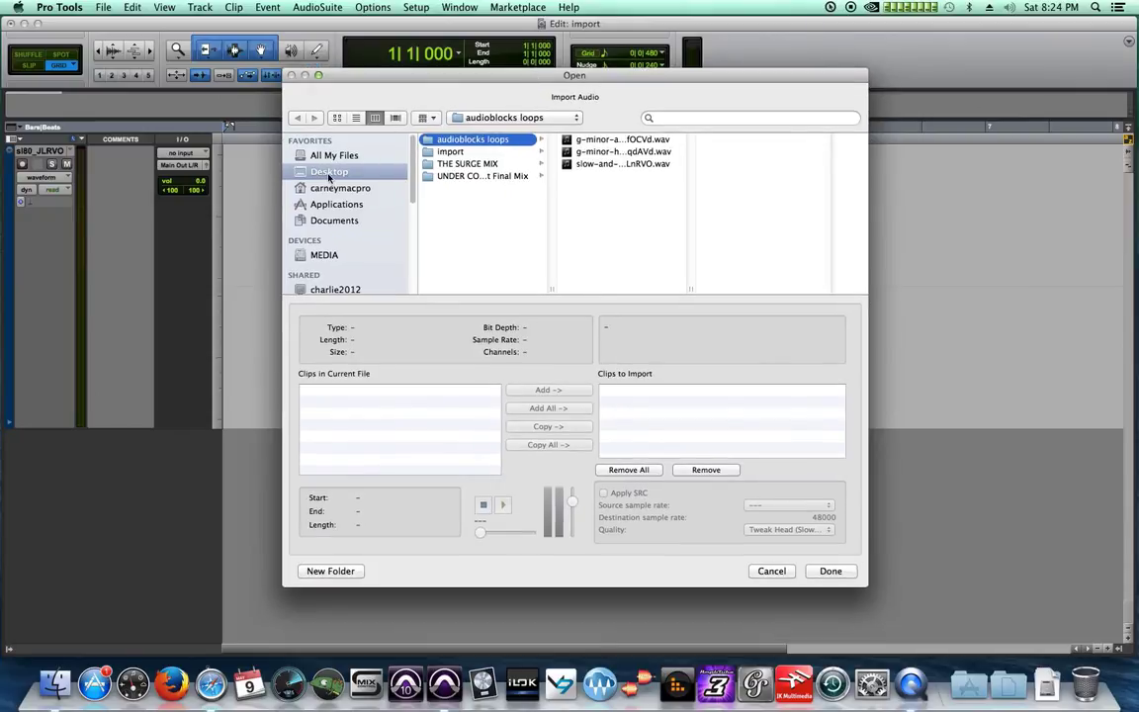
{"action": "left_click", "coordinate": [331, 172]}
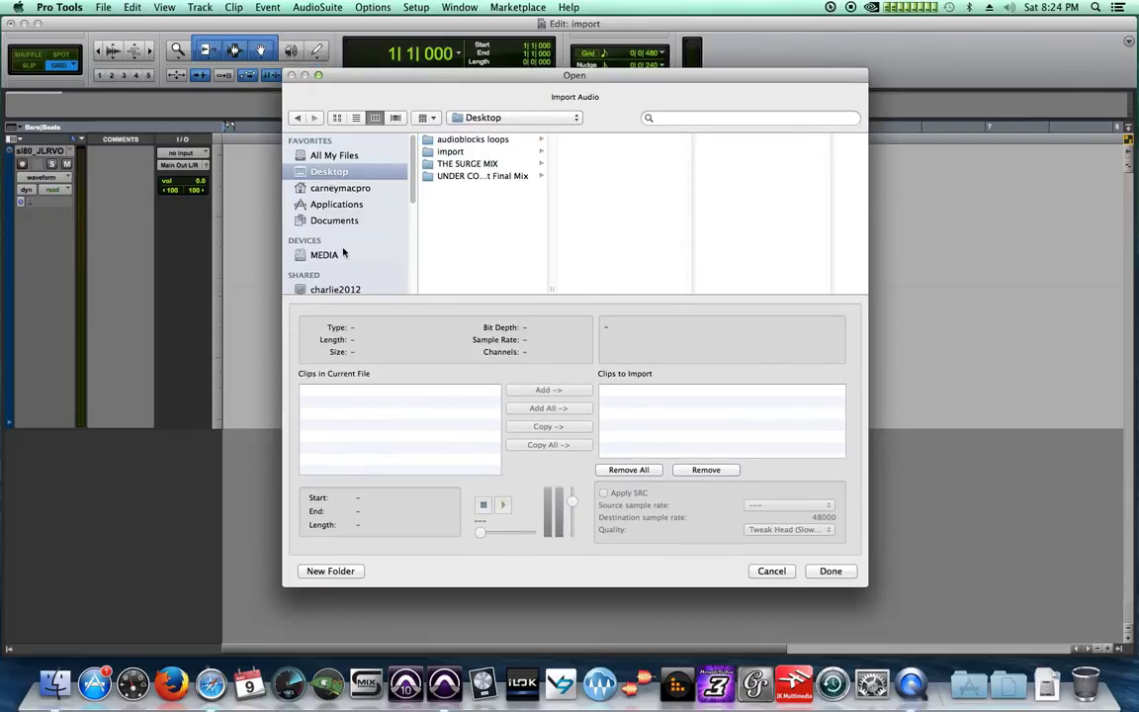
{"action": "left_click", "coordinate": [475, 152]}
{"action": "left_click", "coordinate": [494, 139]}
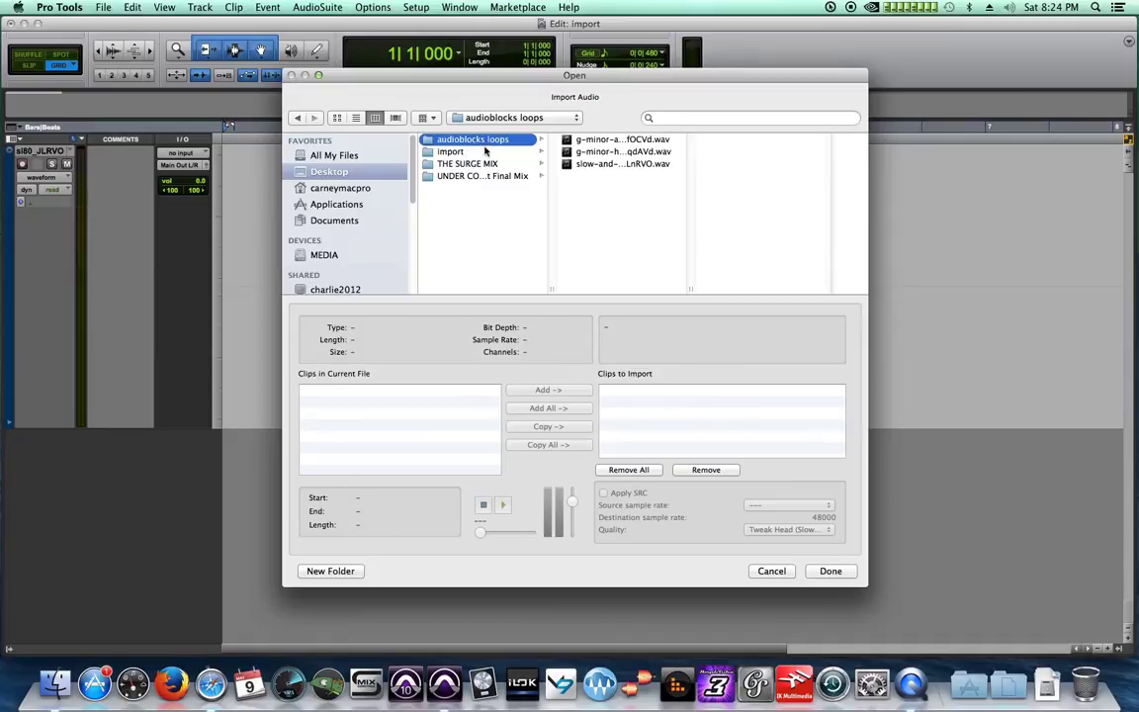
{"action": "left_click_drag", "start_coordinate": [692, 287], "coordinate": [797, 288]}
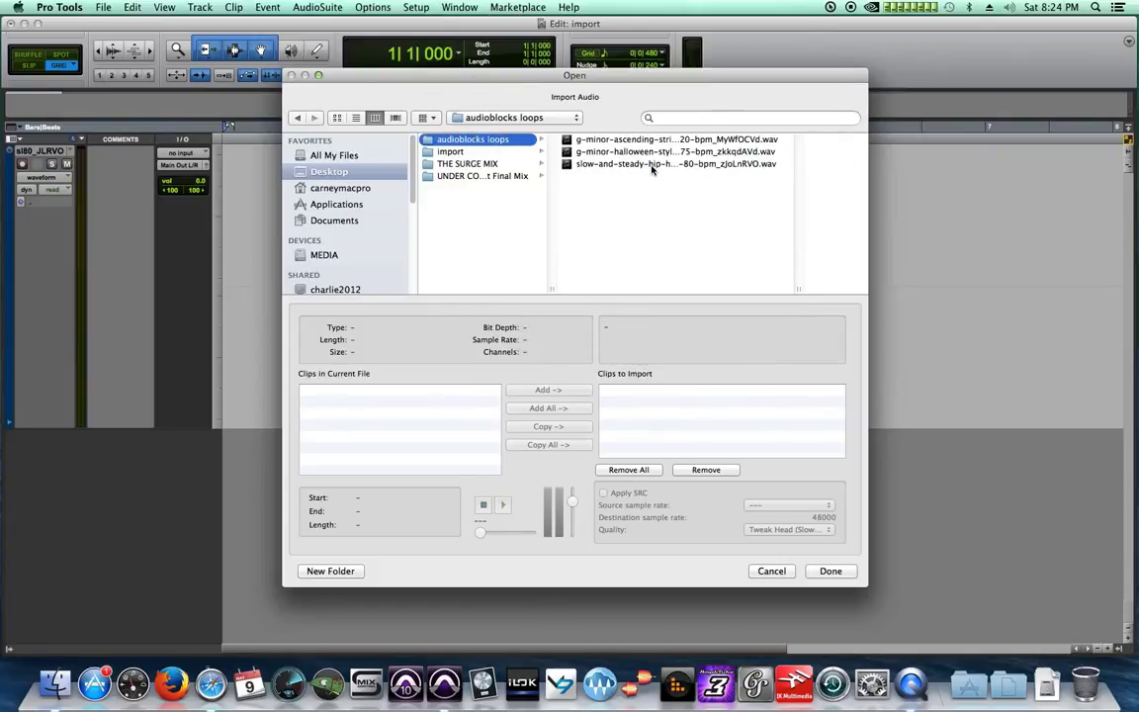
Step: Select only slow-and-steady-hip-hop-drum-loop-part-b-80-bpm_zJoLnRVO.wav and its clip for the import
{"action": "left_click", "coordinate": [676, 166]}
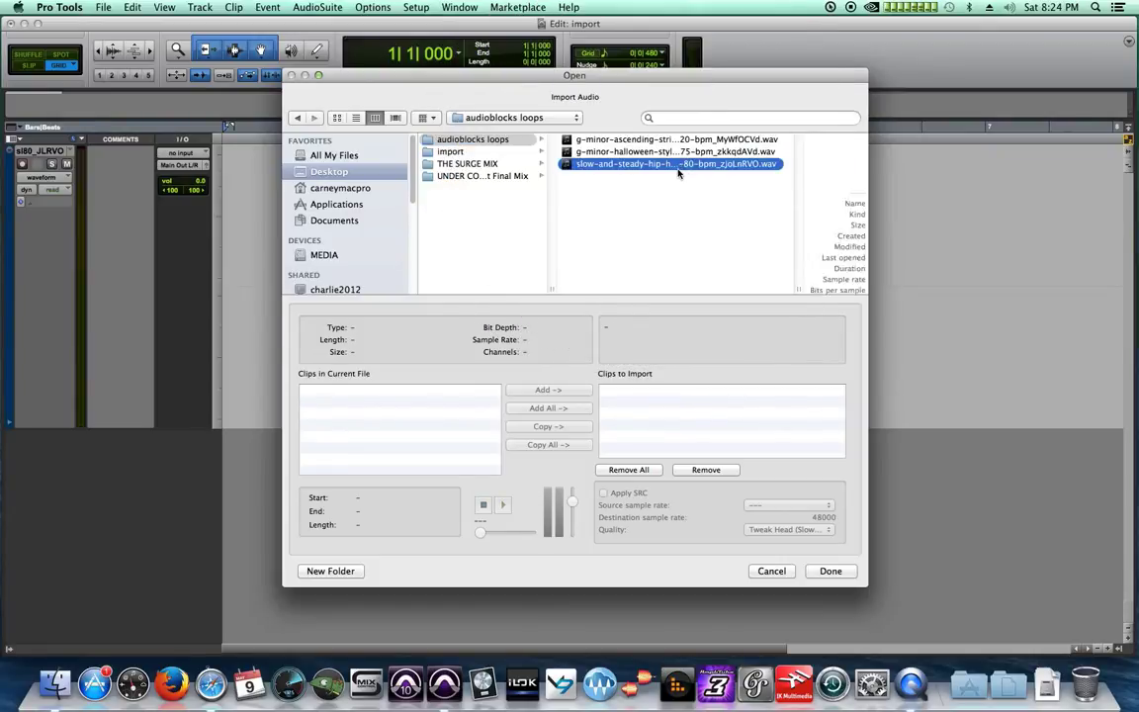
{"action": "left_click", "coordinate": [624, 140], "text": "shift"}
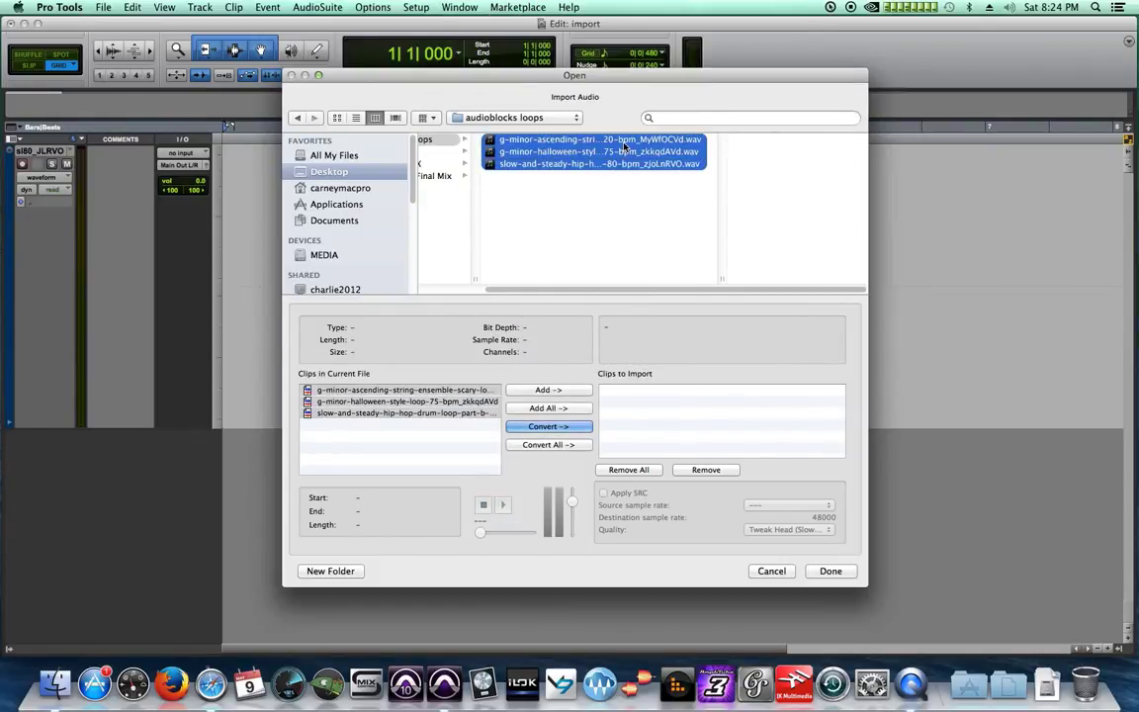
{"action": "left_click", "coordinate": [606, 205]}
{"action": "left_click", "coordinate": [592, 165]}
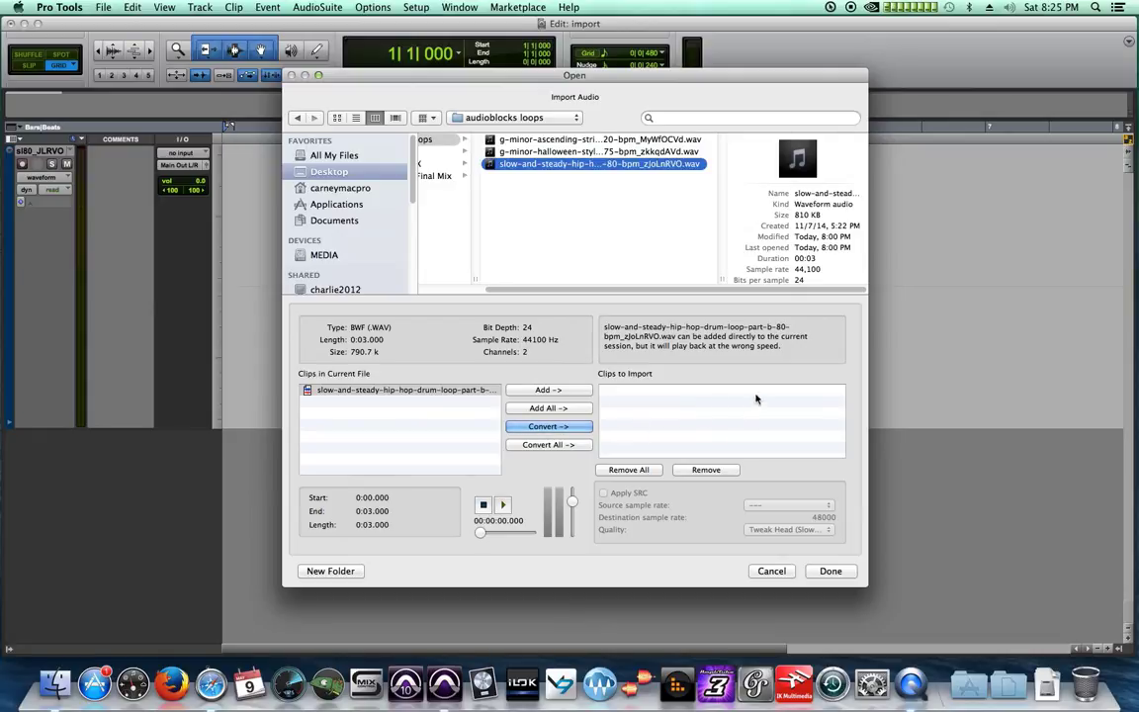
{"action": "left_click", "coordinate": [435, 391]}
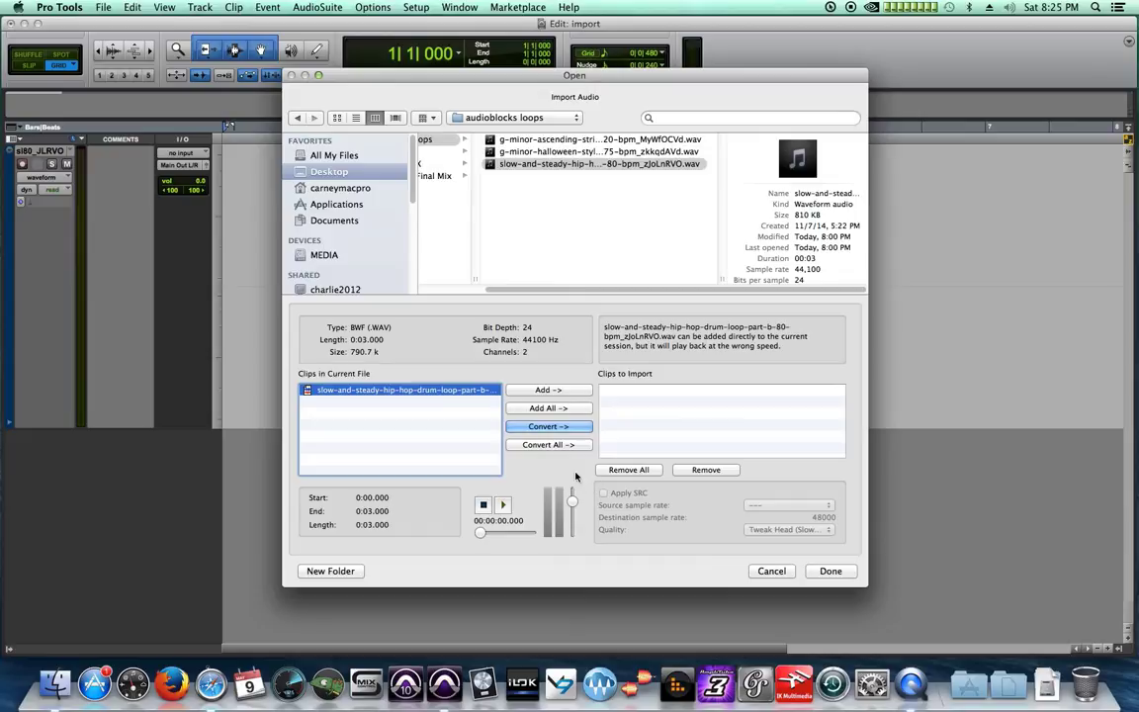
Step: Try queuing the drum loop clip first as Convert and then as Add, removing it from the import list each time
{"action": "left_click", "coordinate": [563, 429]}
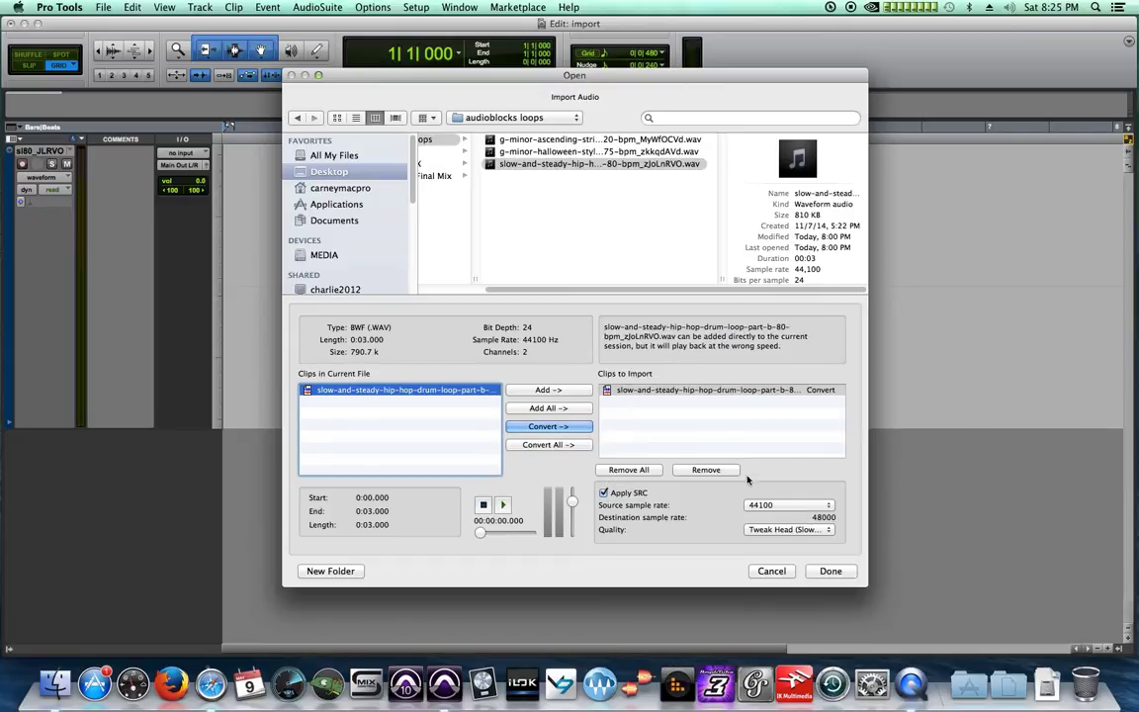
{"action": "left_click", "coordinate": [704, 469]}
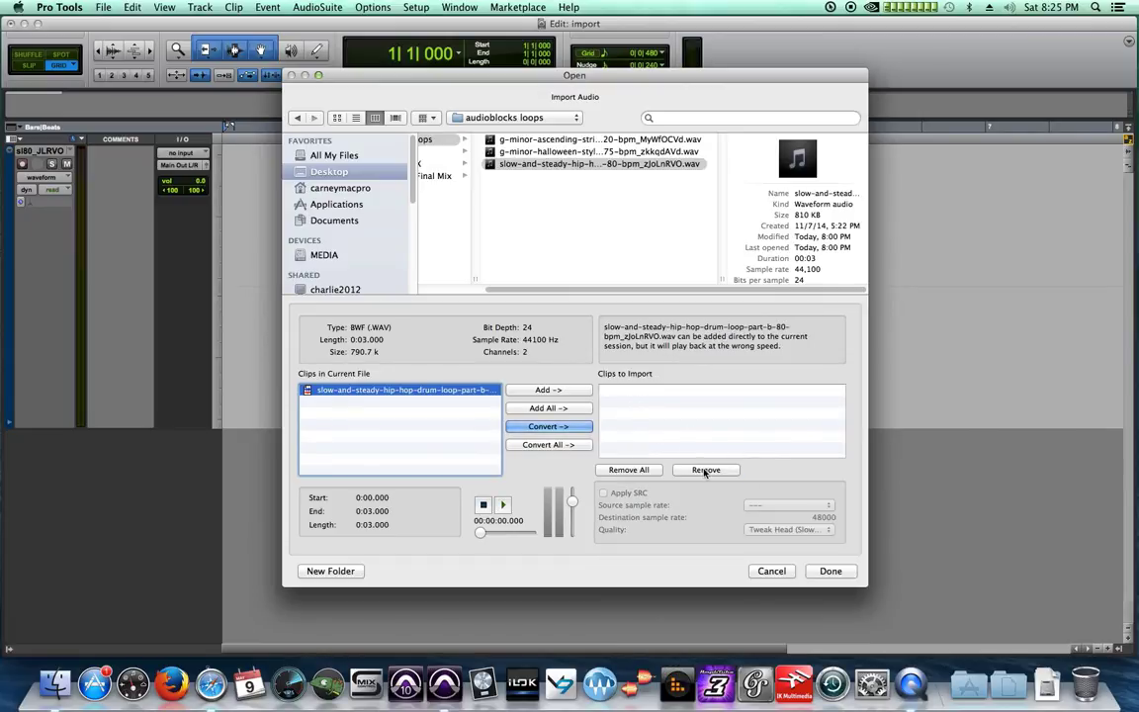
{"action": "left_click", "coordinate": [548, 390]}
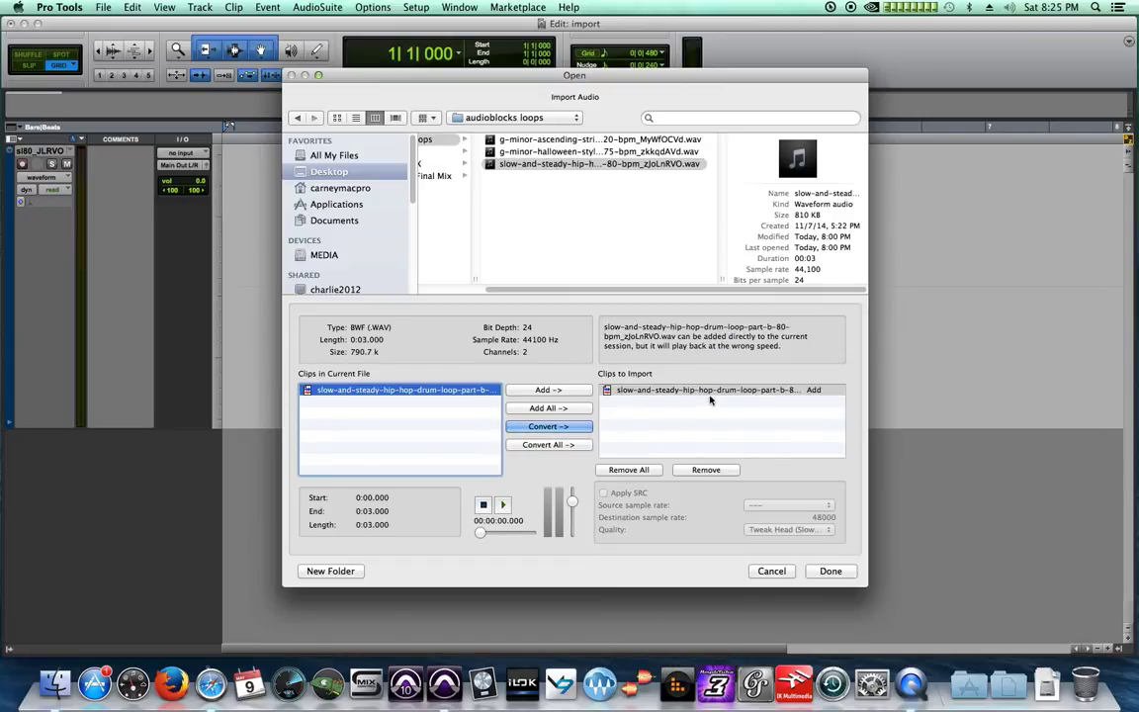
{"action": "left_click", "coordinate": [710, 394]}
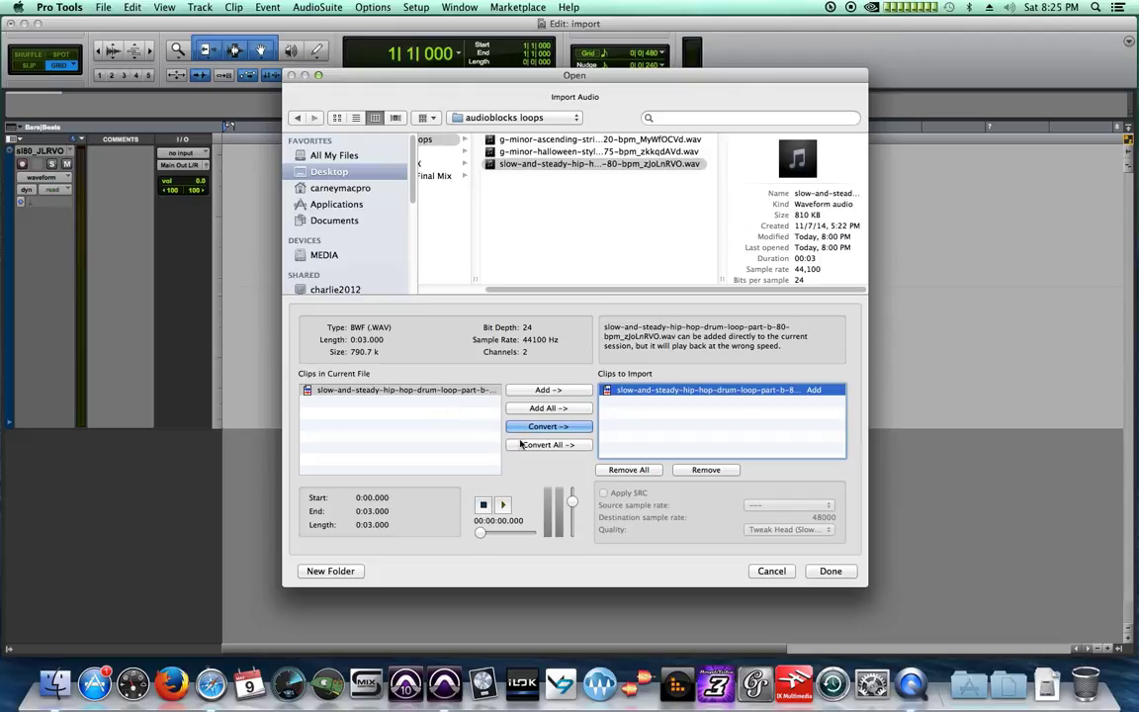
{"action": "left_click", "coordinate": [706, 471]}
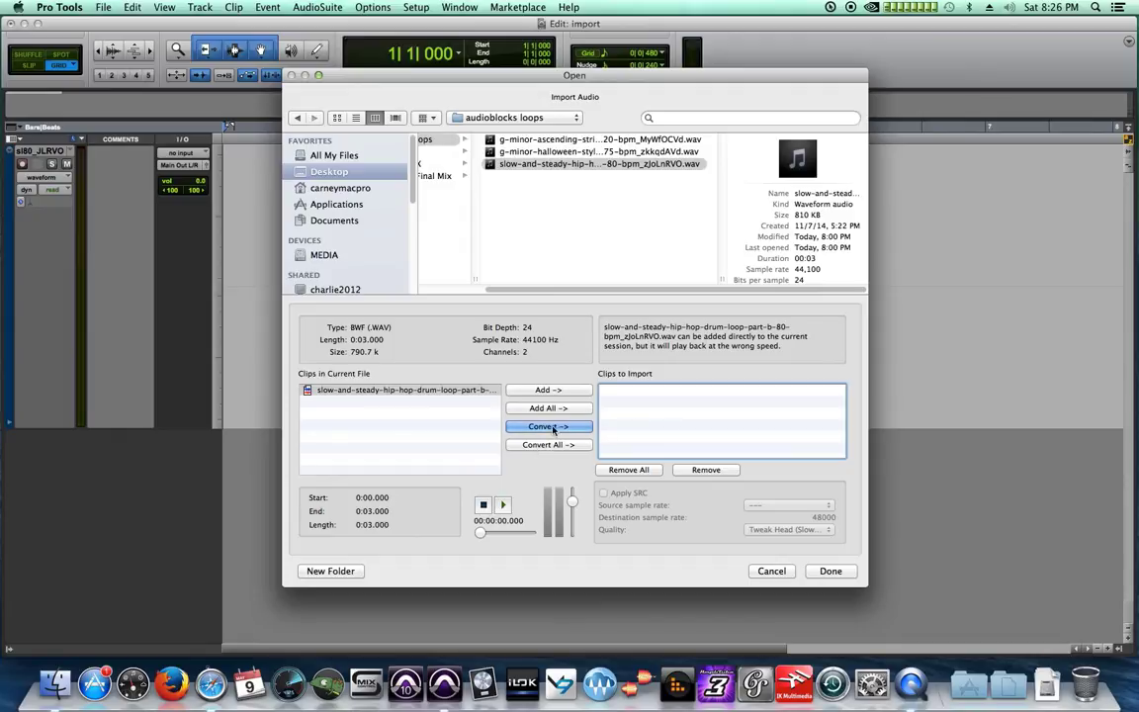
Step: Import the drum loop as a converted copy into the session's Audio Files folder, on a new track at Session Start
{"action": "left_click", "coordinate": [550, 427]}
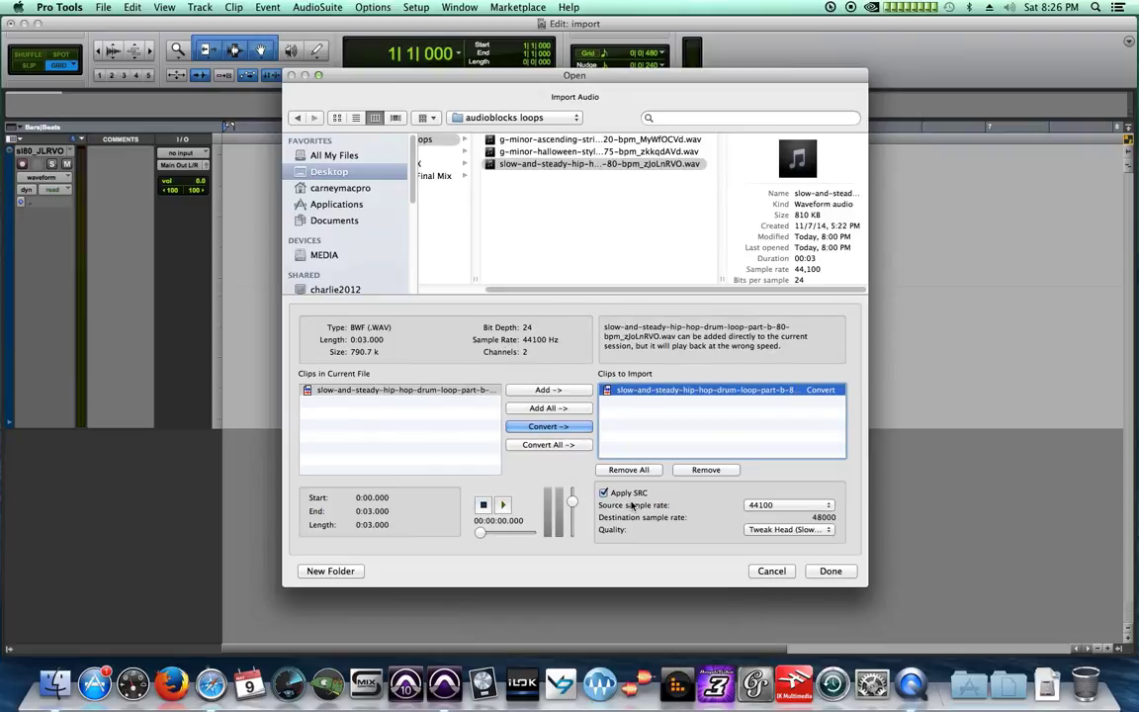
{"action": "left_click", "coordinate": [828, 571]}
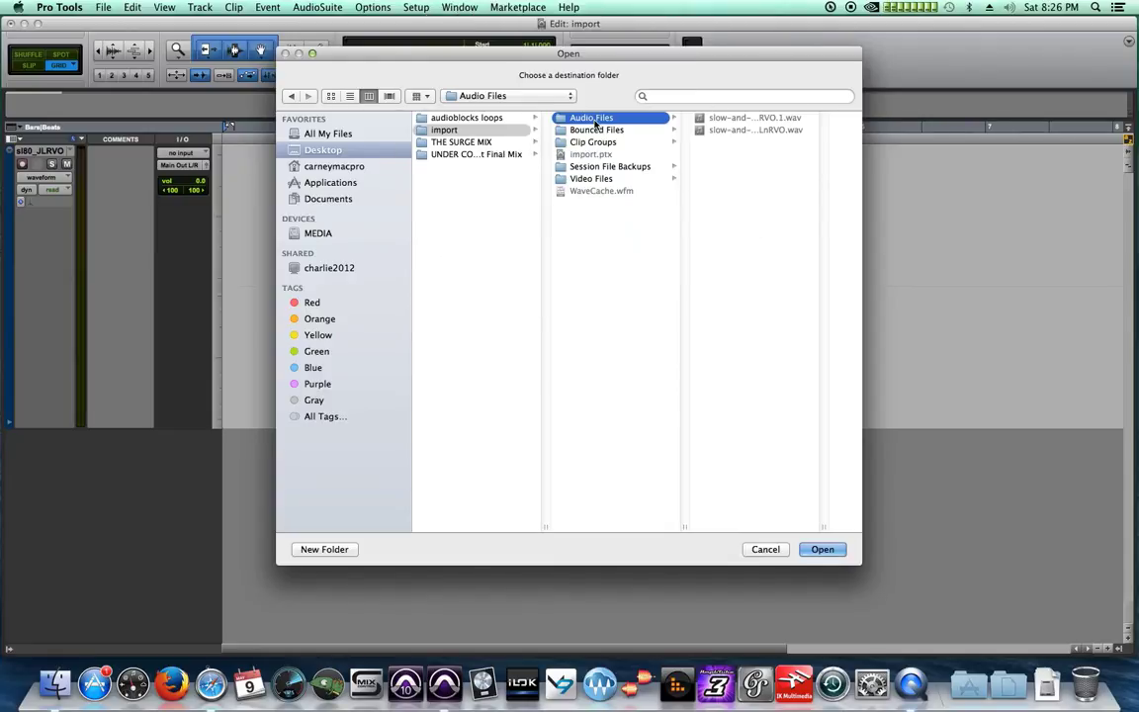
{"action": "left_click", "coordinate": [823, 549]}
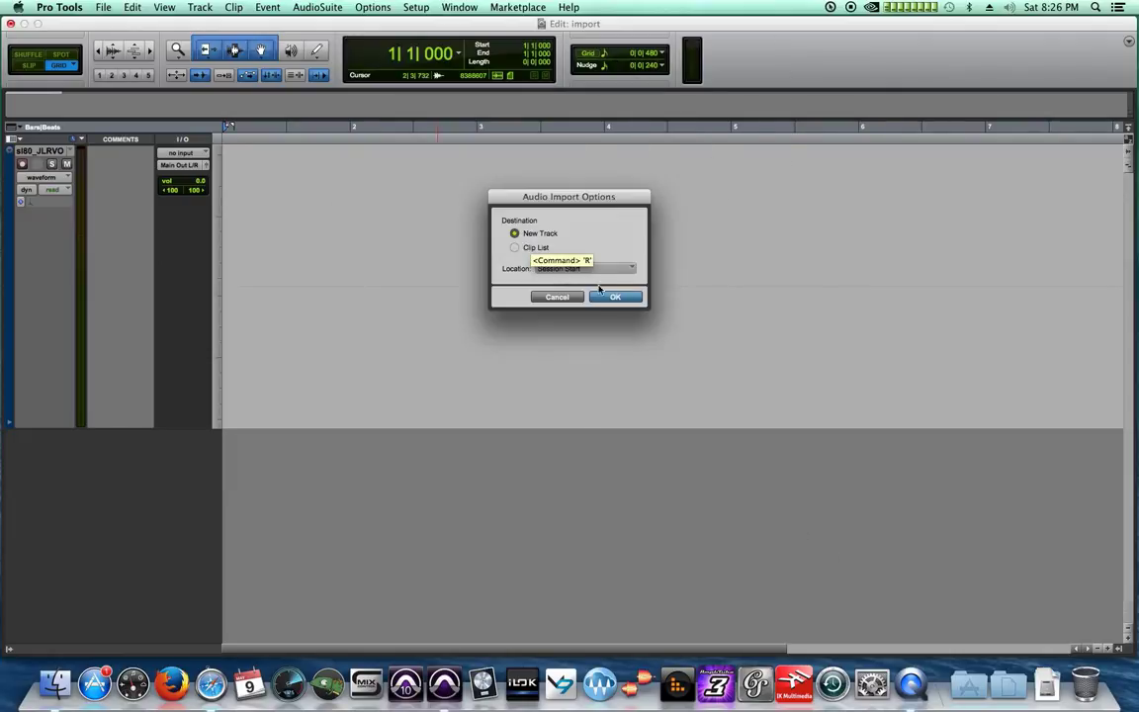
{"action": "left_click", "coordinate": [615, 296]}
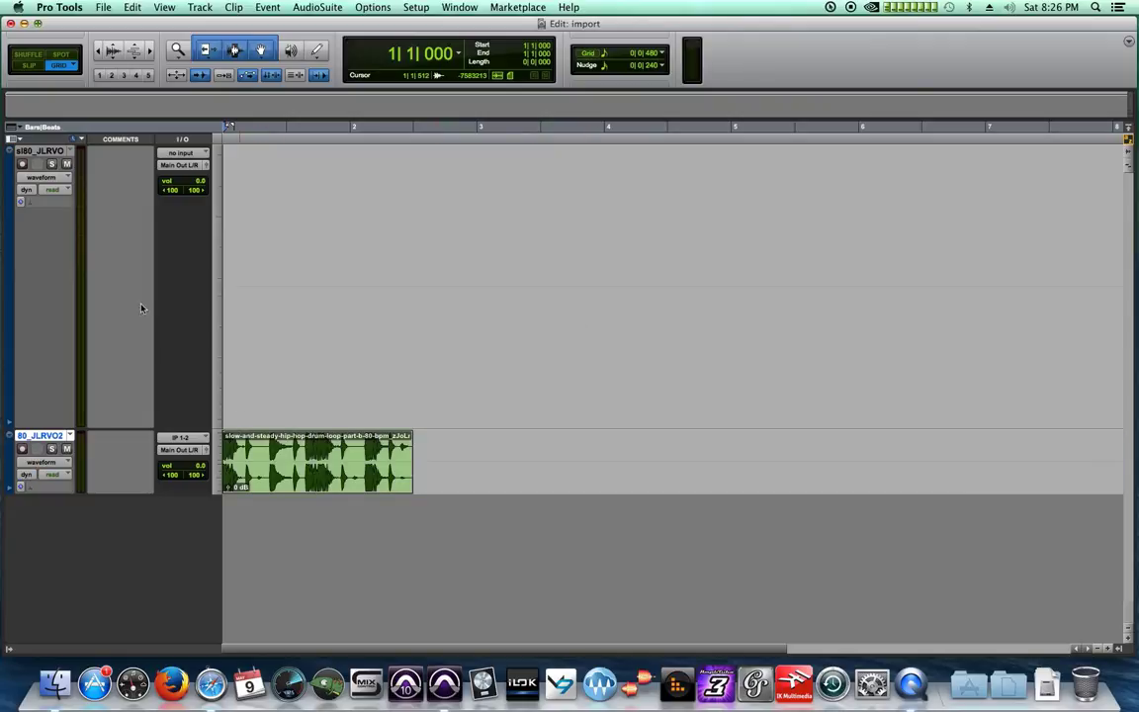
Step: Delete the empty original audio track and increase the height of the remaining drum loop track
{"action": "right_click", "coordinate": [49, 149]}
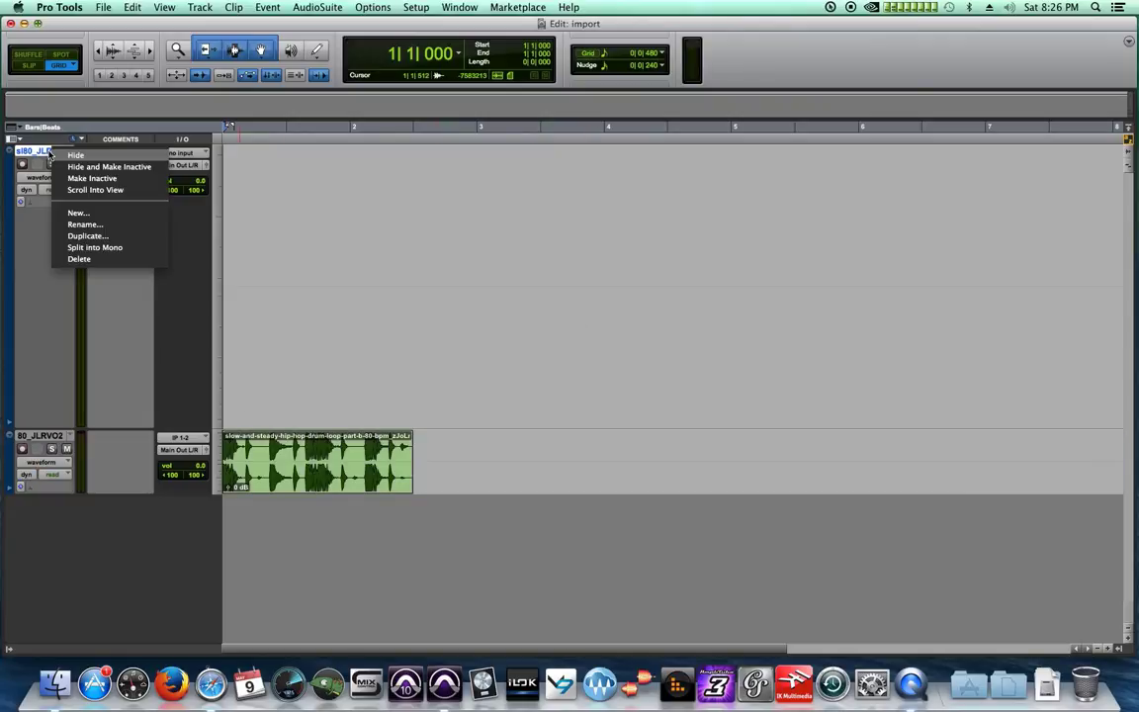
{"action": "left_click", "coordinate": [78, 259]}
{"action": "left_click_drag", "start_coordinate": [98, 208], "coordinate": [102, 400]}
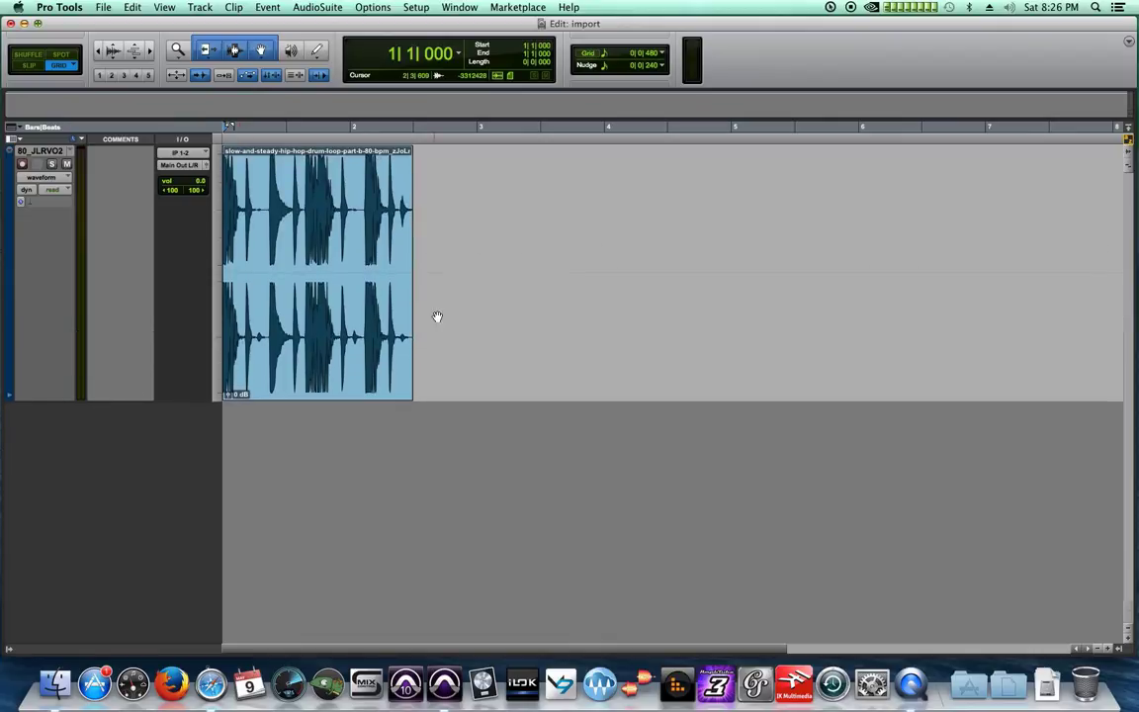
Step: Turn on the grid lines in the Edit window with the grid value at 1/8 note
{"action": "left_click", "coordinate": [1108, 649]}
{"action": "left_click", "coordinate": [1108, 649]}
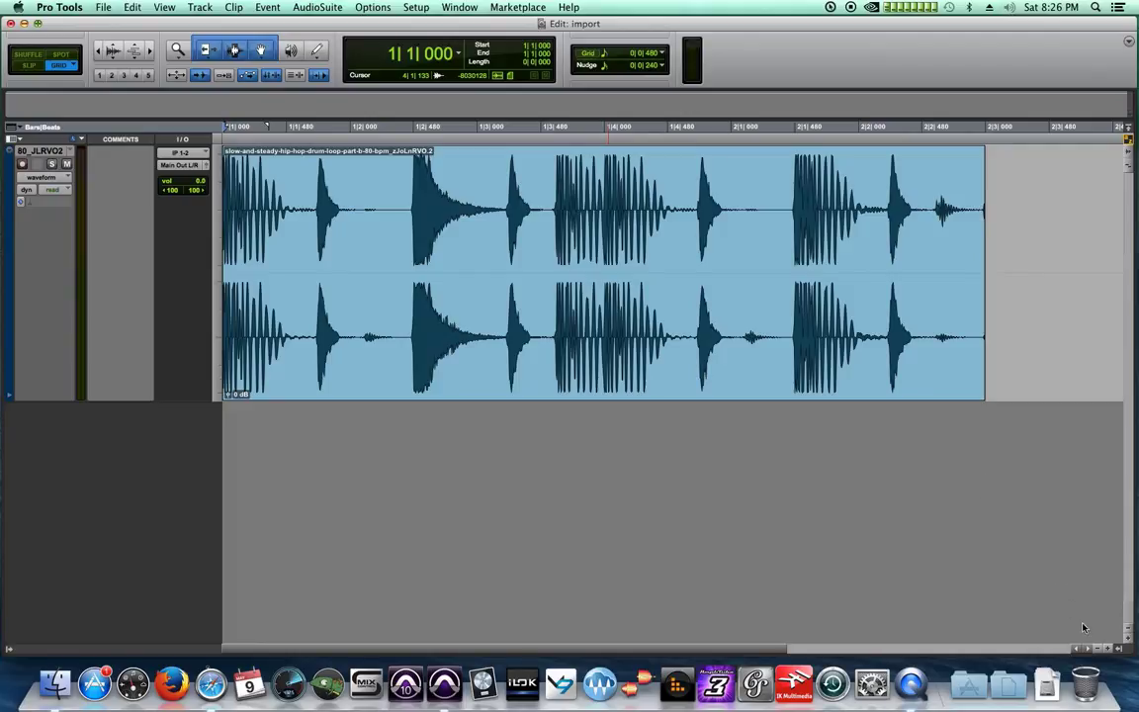
{"action": "left_click", "coordinate": [1103, 649]}
{"action": "left_click", "coordinate": [1104, 648]}
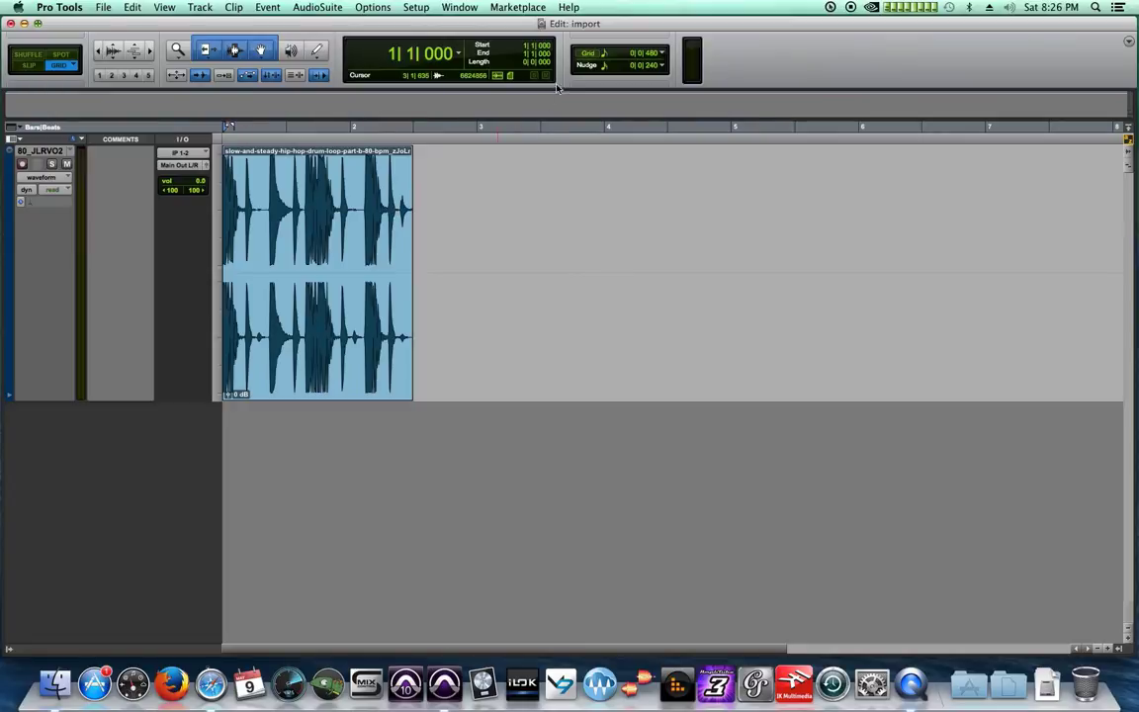
{"action": "left_click", "coordinate": [590, 53]}
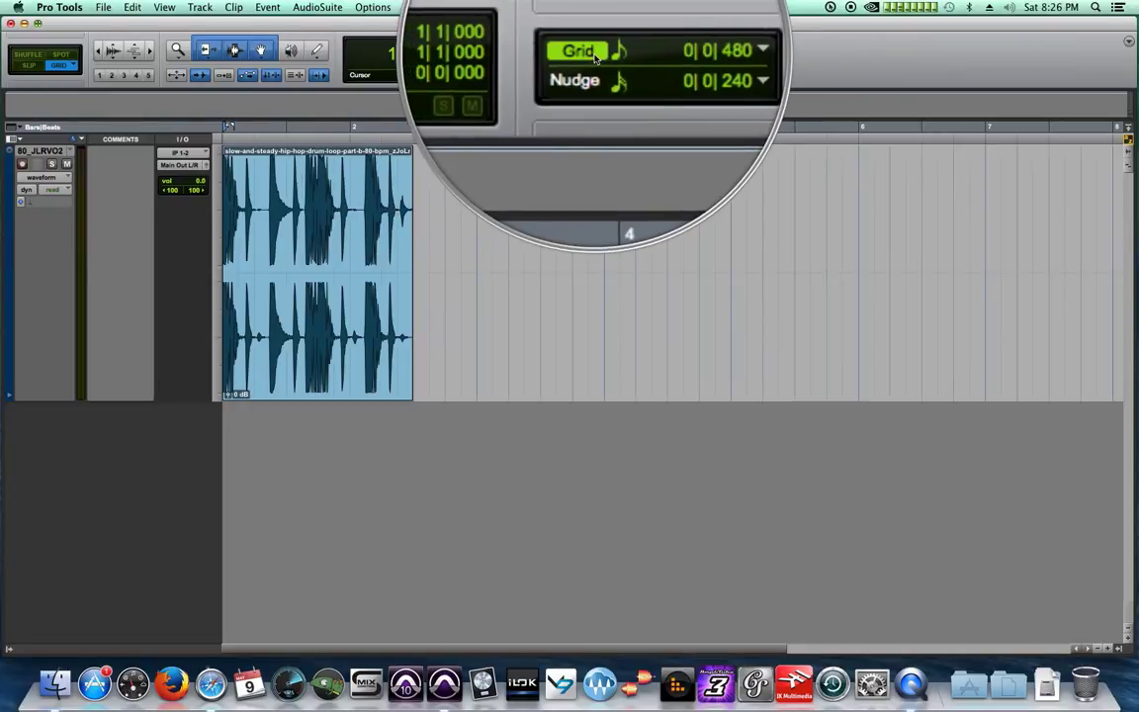
{"action": "left_click", "coordinate": [606, 57]}
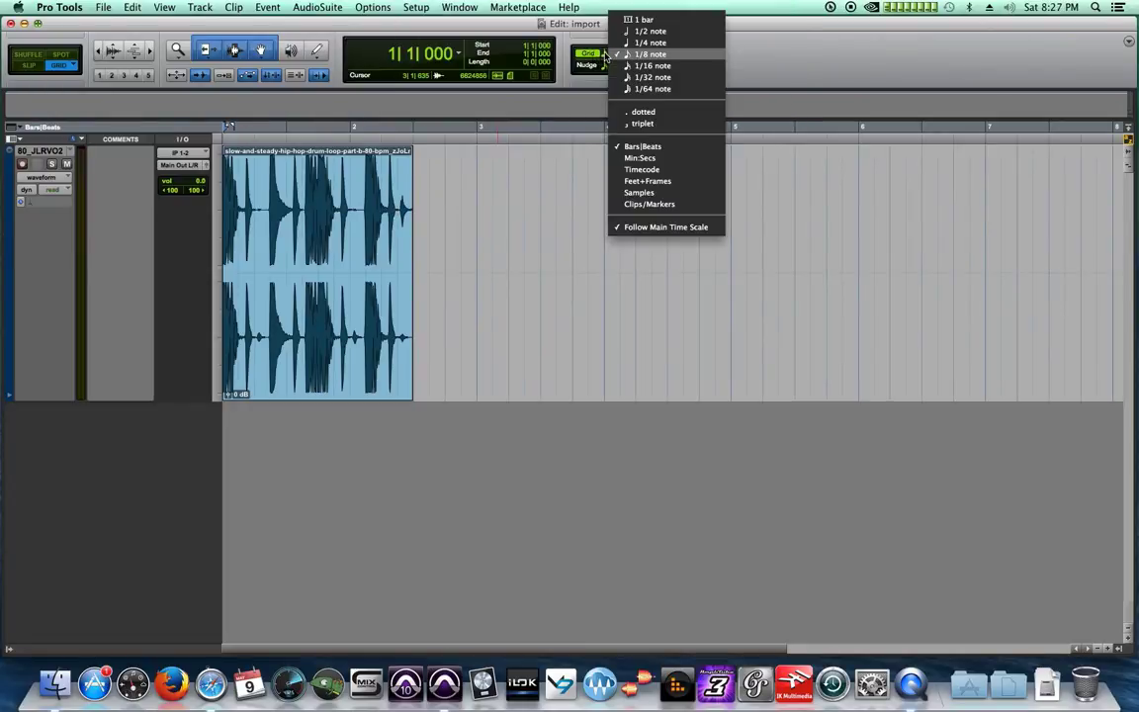
{"action": "left_click", "coordinate": [643, 56]}
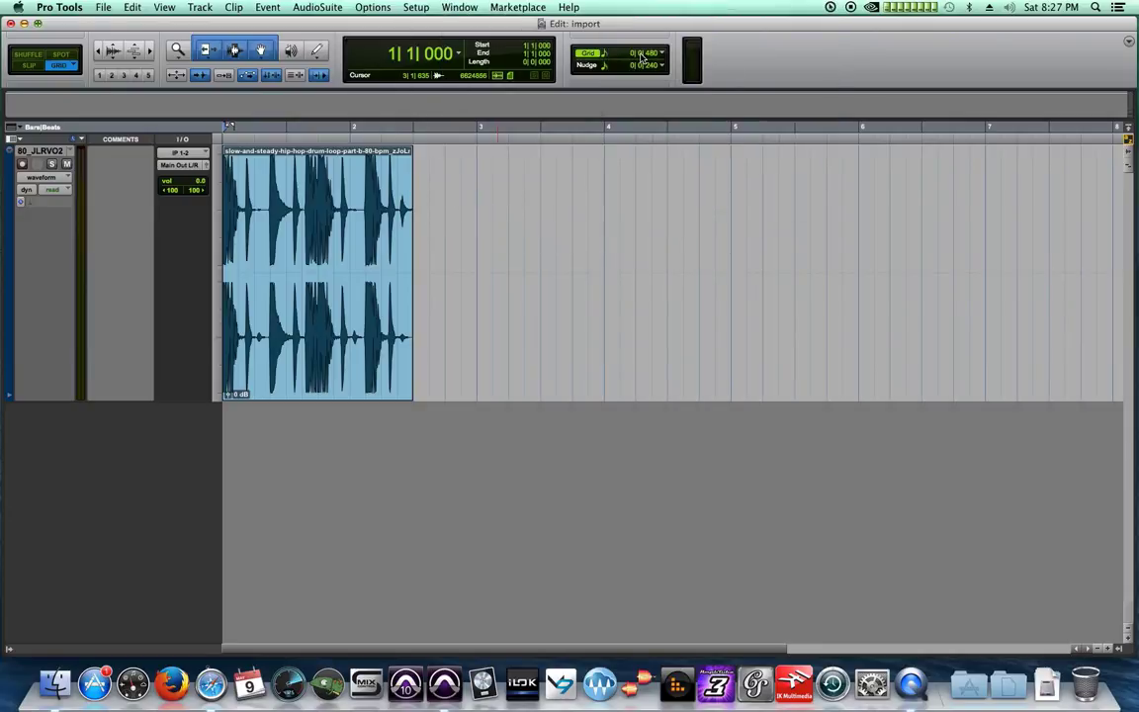
{"action": "key", "text": "t"}
{"action": "key", "text": "t"}
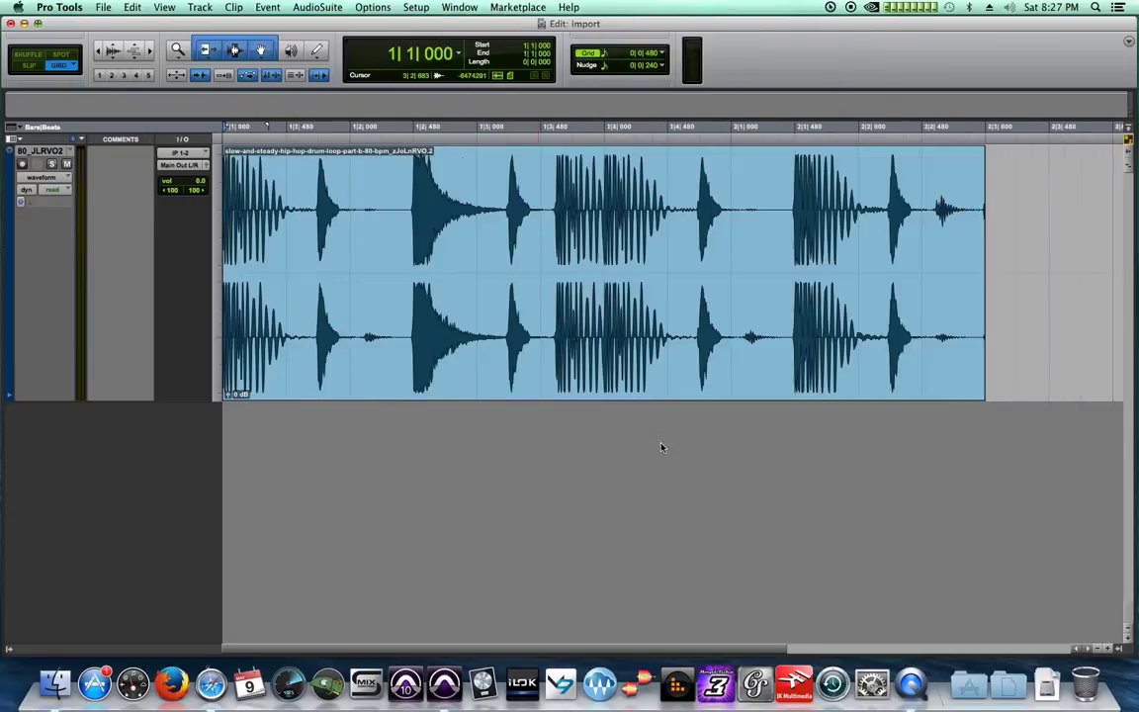
{"action": "key", "text": "r"}
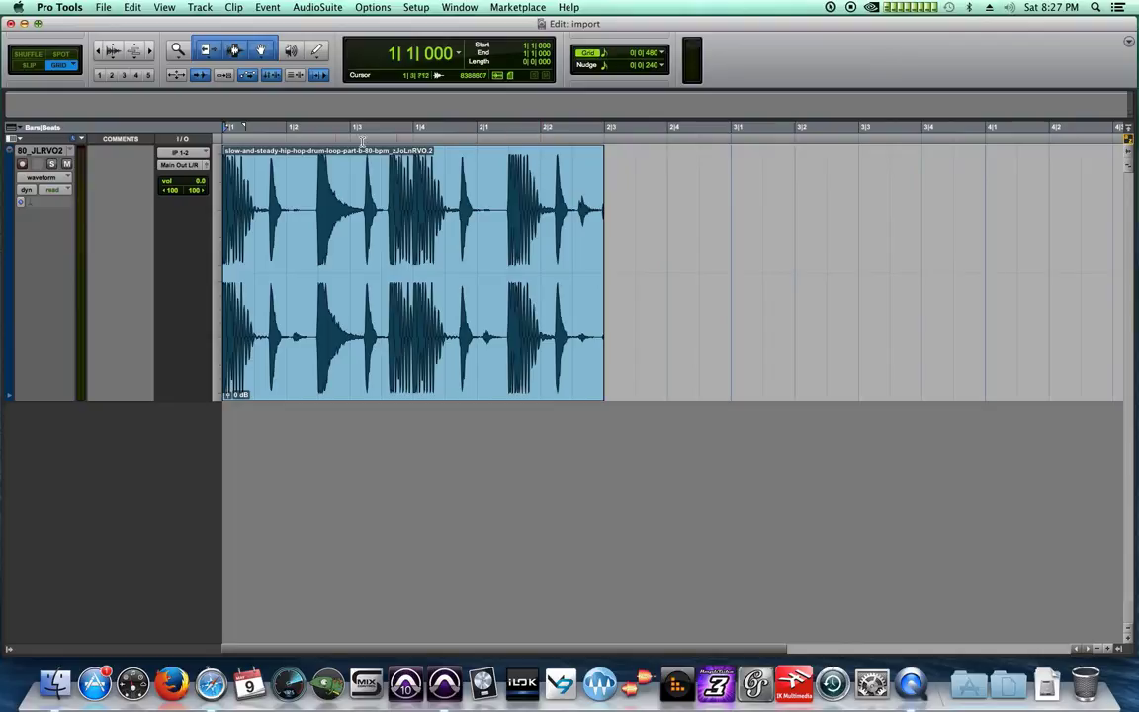
Step: Select bar 1, bar 2 and the whole drum loop clip in turn to compare its length with the bar lines
{"action": "left_click", "coordinate": [234, 51]}
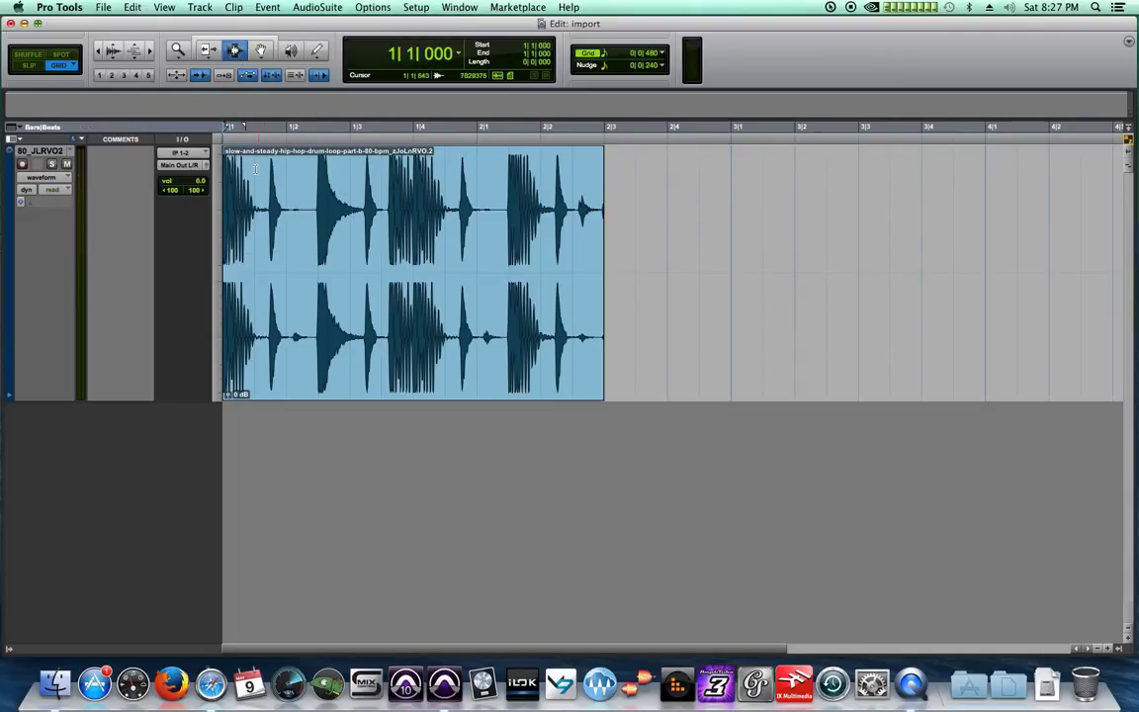
{"action": "left_click_drag", "start_coordinate": [226, 176], "coordinate": [487, 188]}
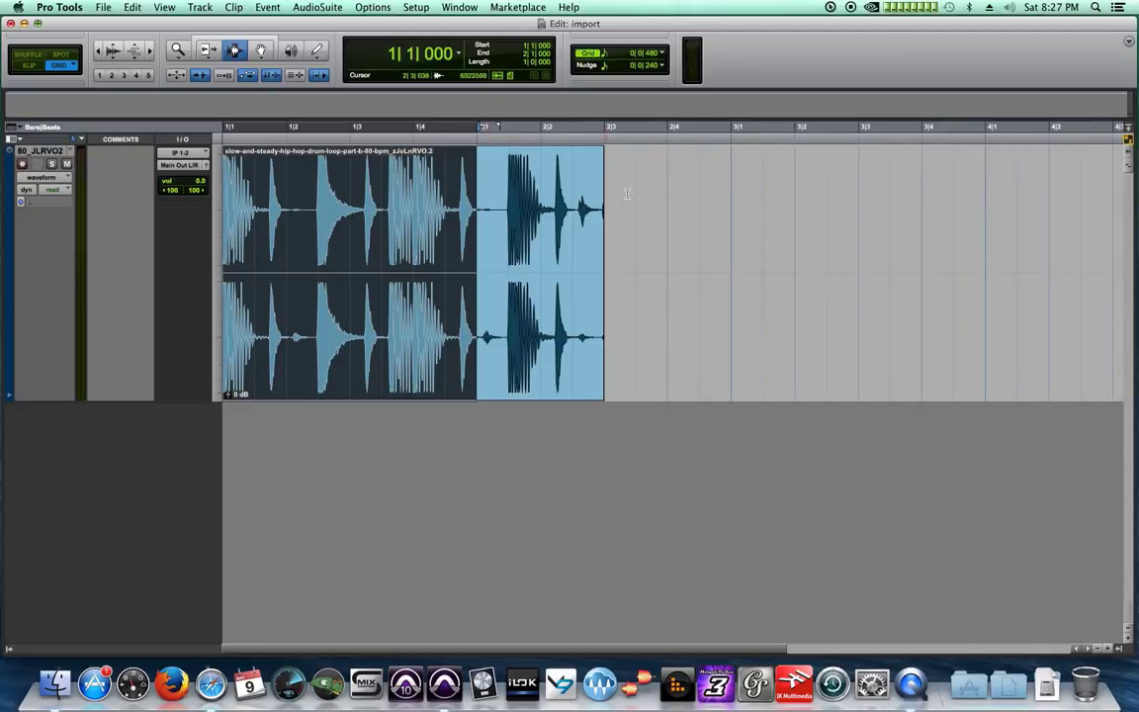
{"action": "left_click_drag", "start_coordinate": [733, 181], "coordinate": [477, 202]}
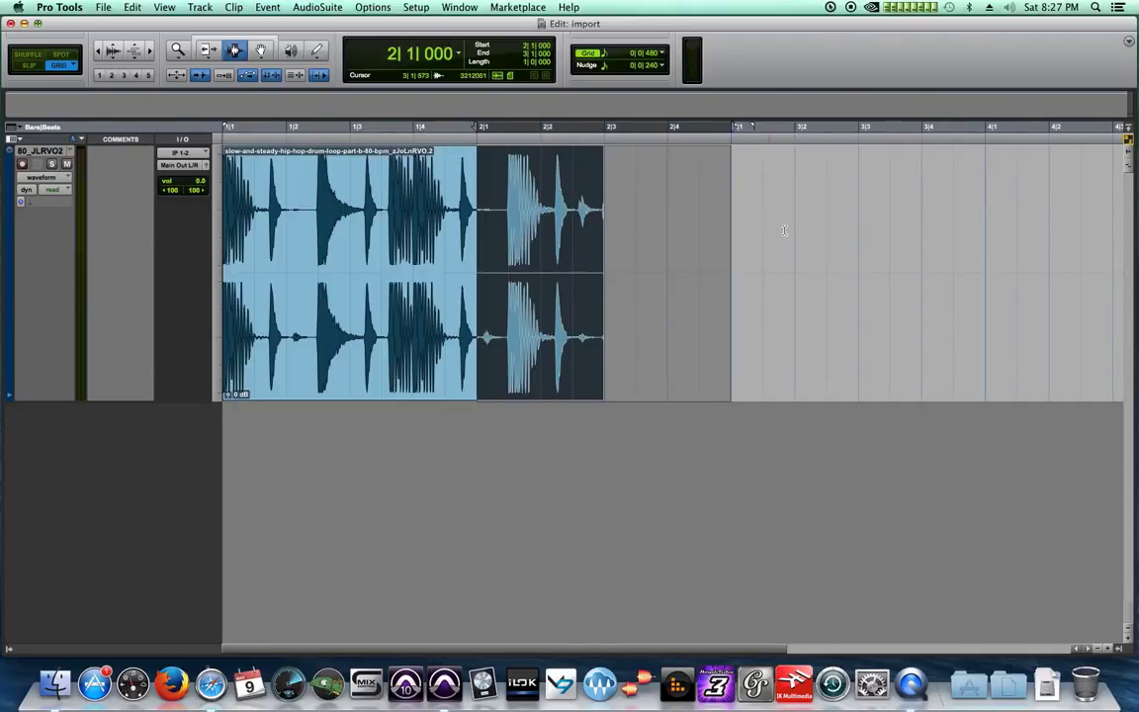
{"action": "left_click", "coordinate": [795, 222]}
{"action": "left_click", "coordinate": [606, 208]}
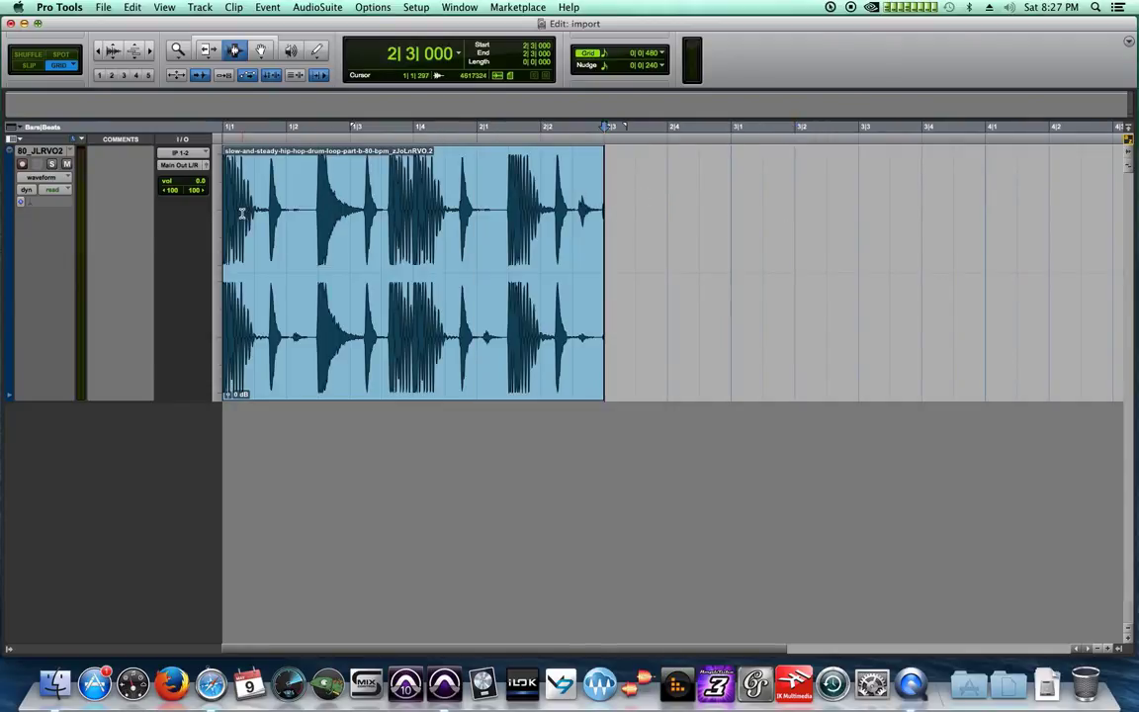
{"action": "left_click_drag", "start_coordinate": [224, 188], "coordinate": [605, 213]}
{"action": "left_click", "coordinate": [639, 212]}
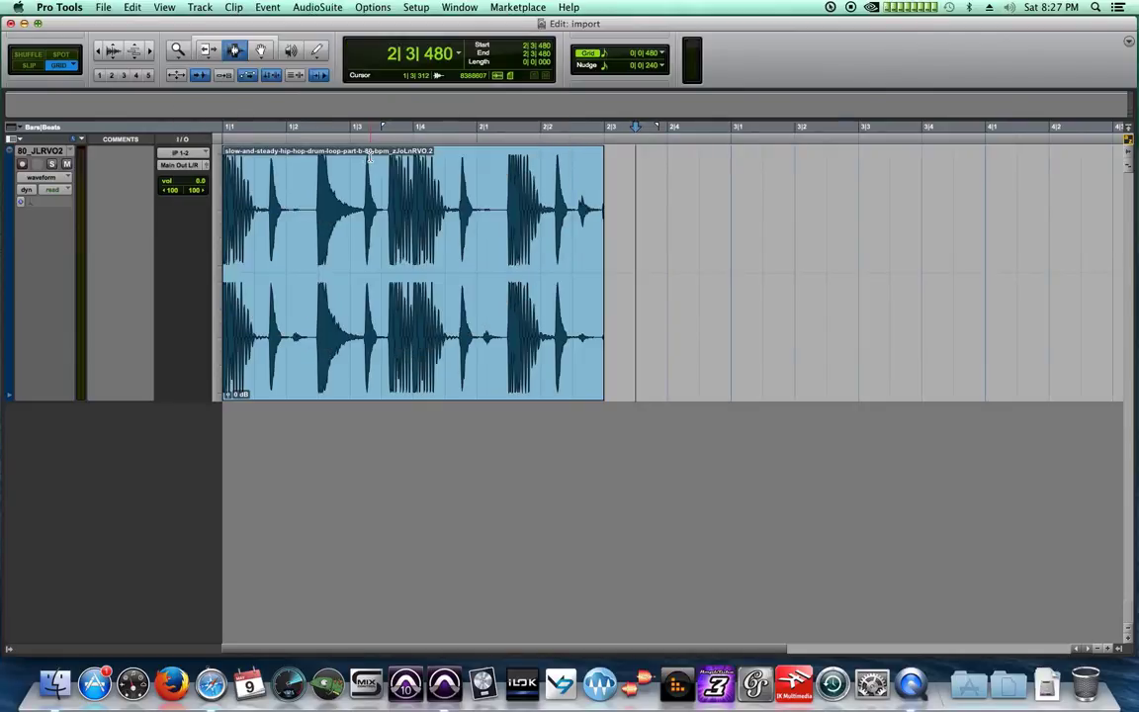
Step: Show the Tempo ruler and set the session's starting tempo to 80 BPM
{"action": "left_click", "coordinate": [12, 130]}
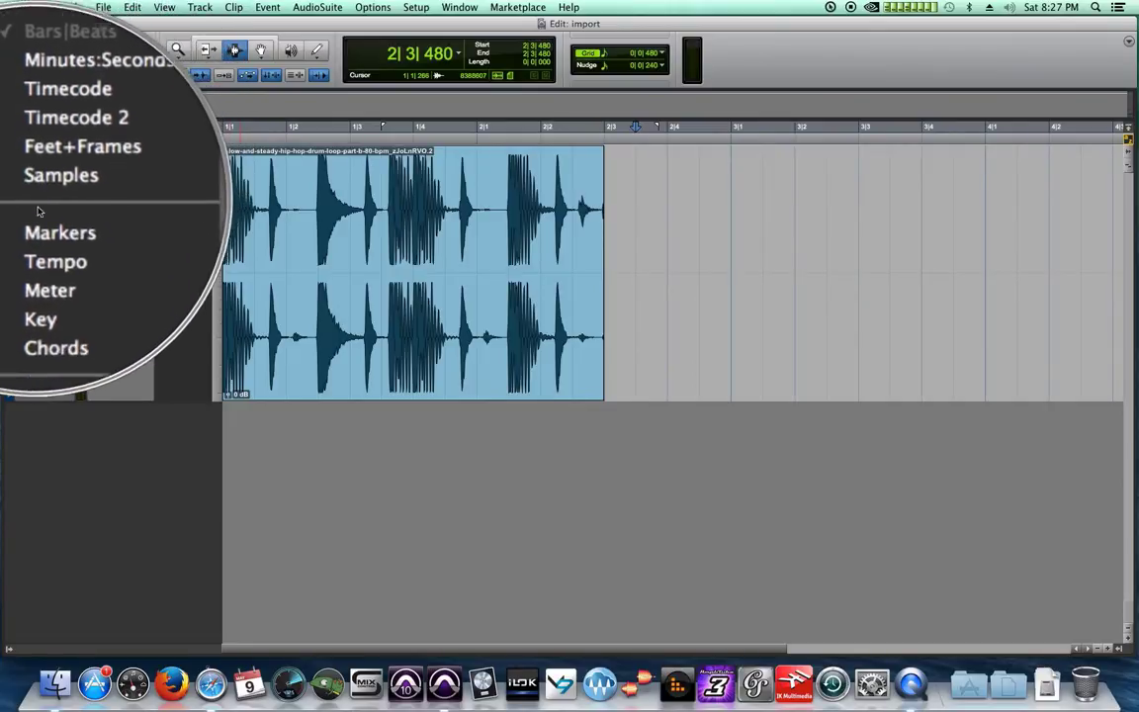
{"action": "left_click", "coordinate": [39, 225]}
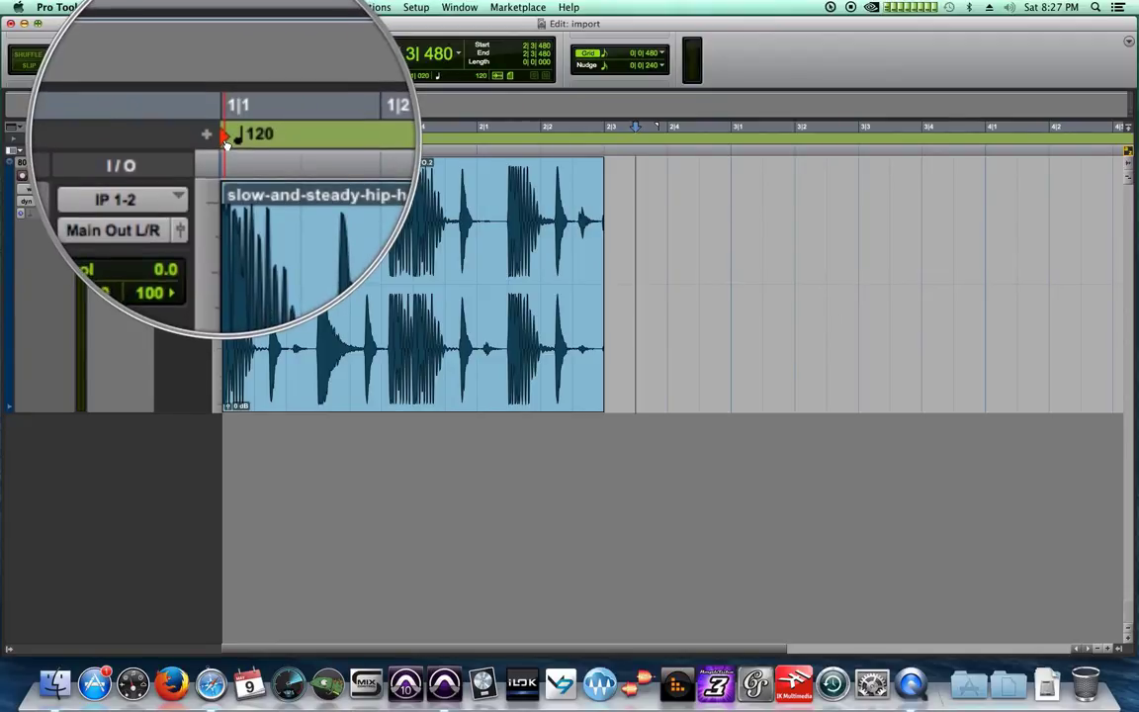
{"action": "double_click", "coordinate": [229, 140]}
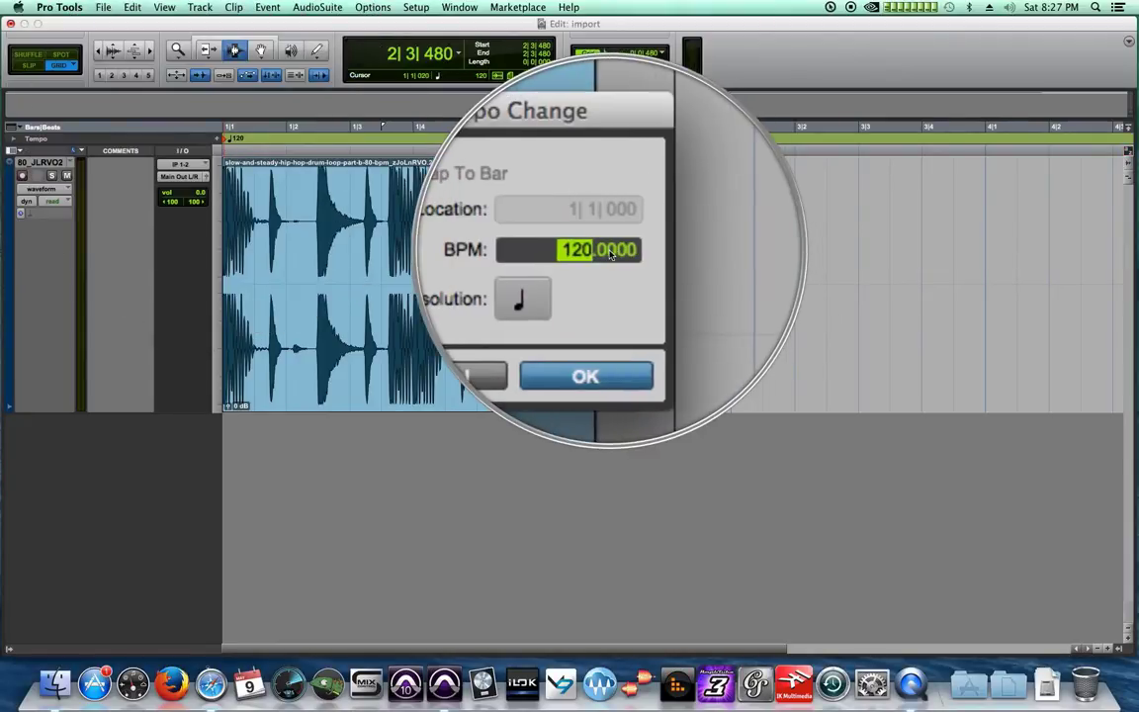
{"action": "type", "text": "80"}
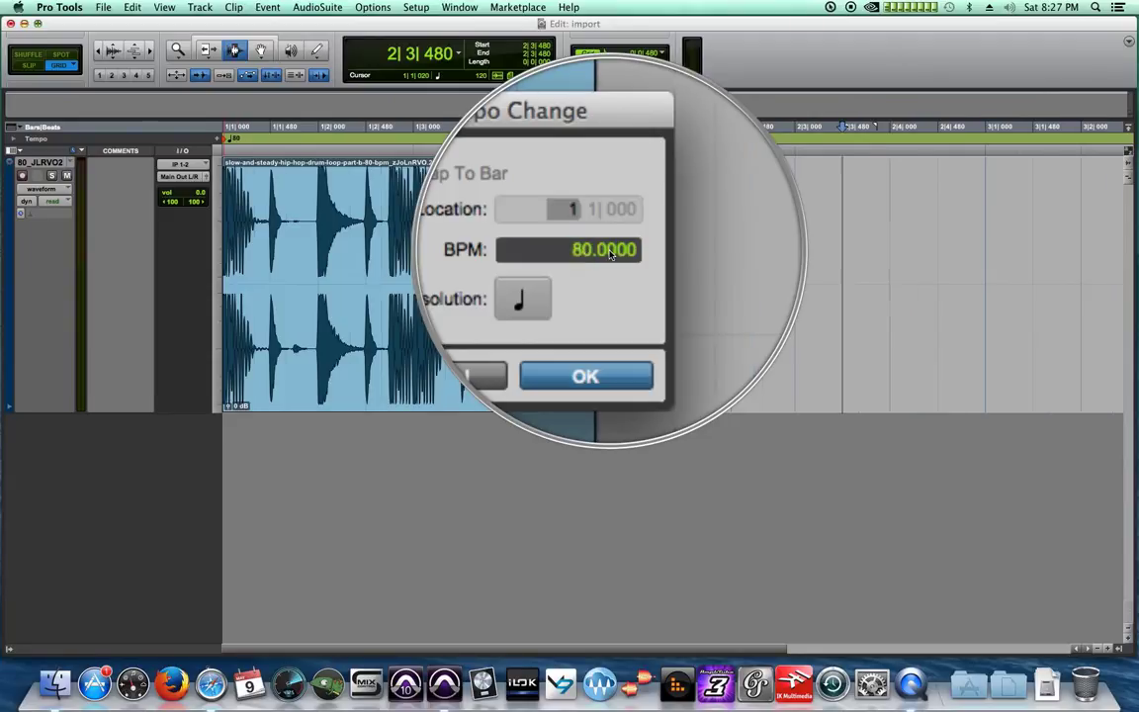
{"action": "key", "text": "Return"}
Step: Check the drum loop's beats and clip end against the grid at the 80 BPM tempo
{"action": "left_click_drag", "start_coordinate": [280, 215], "coordinate": [606, 210]}
{"action": "left_click", "coordinate": [634, 210]}
{"action": "left_click", "coordinate": [414, 178]}
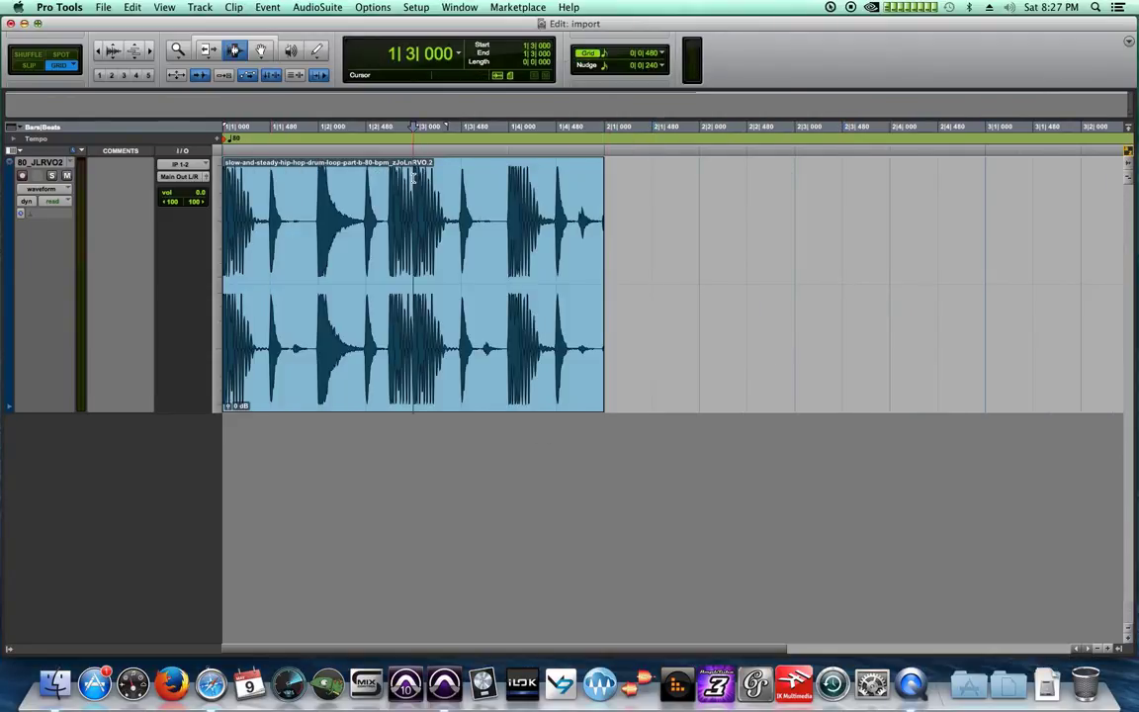
Step: Set the grid value to 1 bar and select the entire drum loop clip
{"action": "left_click", "coordinate": [606, 56]}
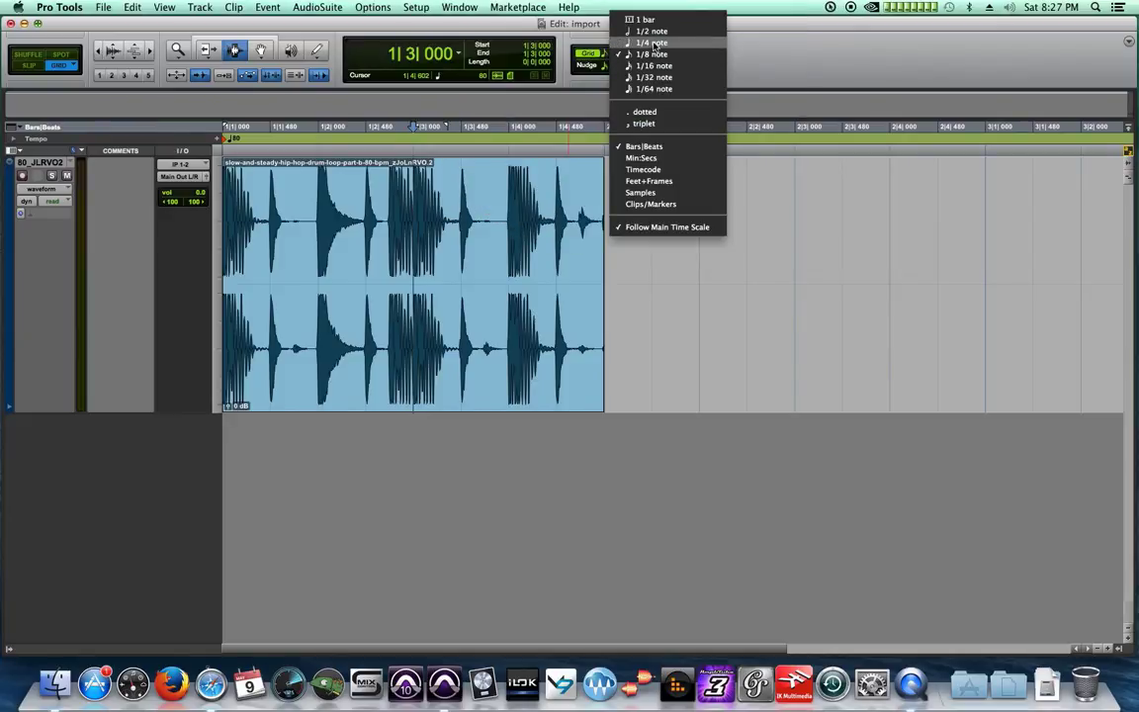
{"action": "left_click", "coordinate": [645, 64]}
{"action": "left_click", "coordinate": [626, 202]}
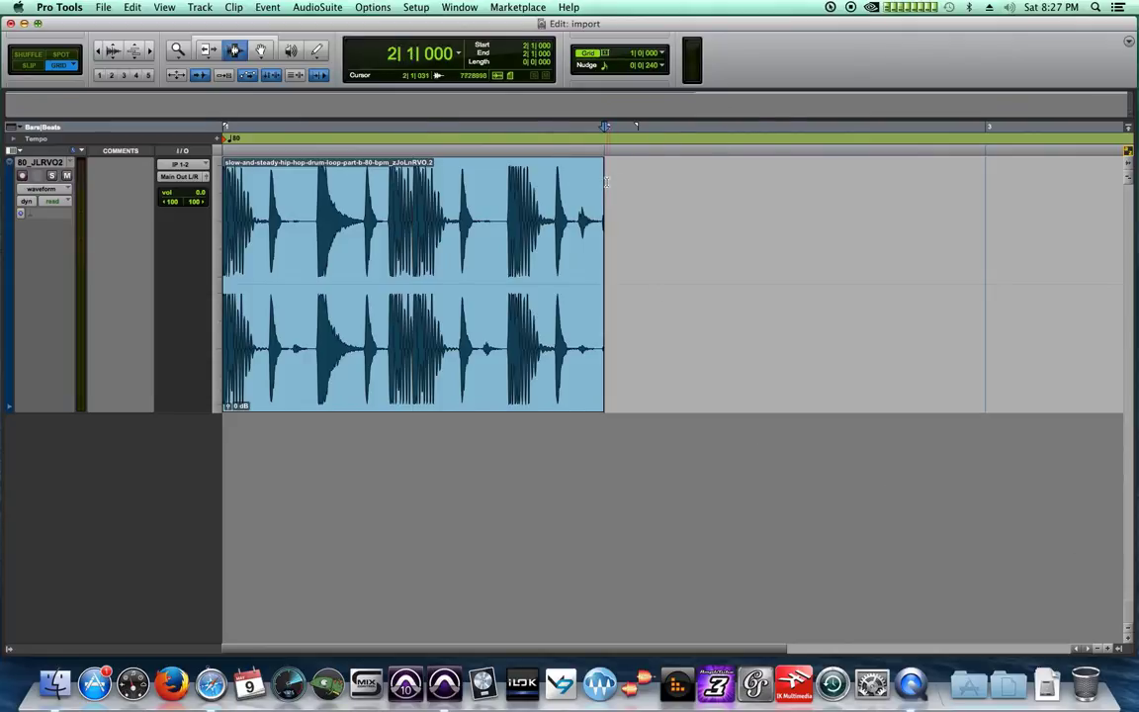
{"action": "double_click", "coordinate": [286, 240]}
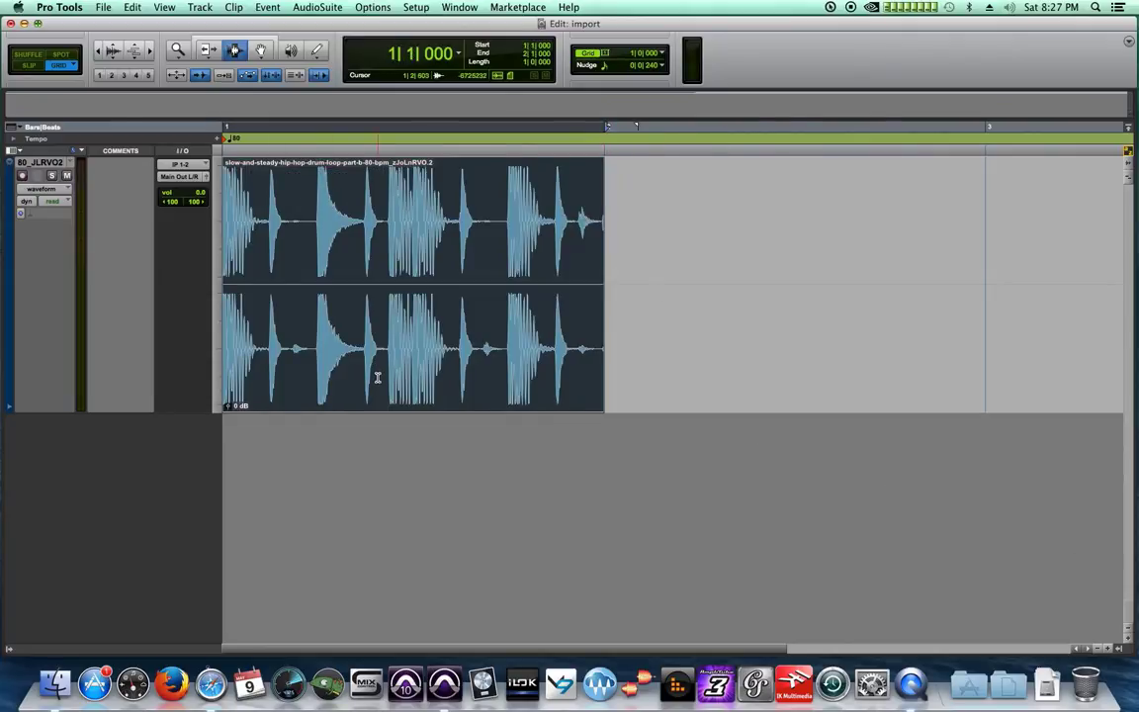
Step: Set the grid value to 1/4 note and place the edit cursor at 2|2|000, past the clip's end
{"action": "left_click", "coordinate": [641, 53]}
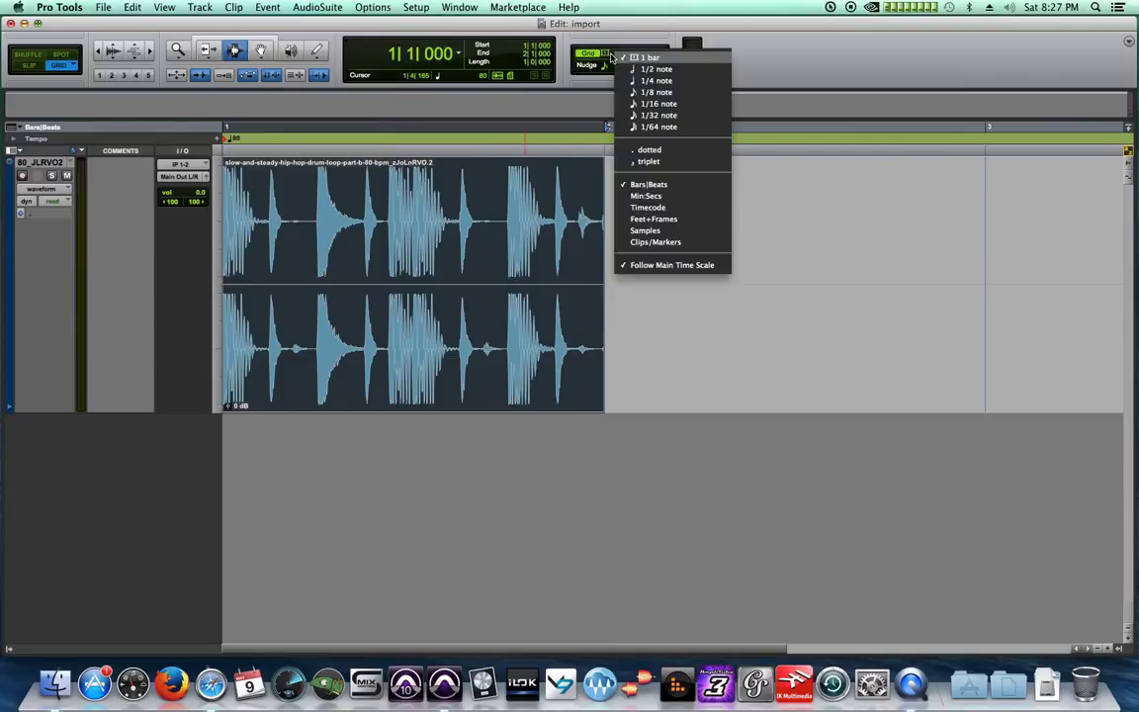
{"action": "left_click", "coordinate": [657, 81]}
{"action": "left_click", "coordinate": [695, 223]}
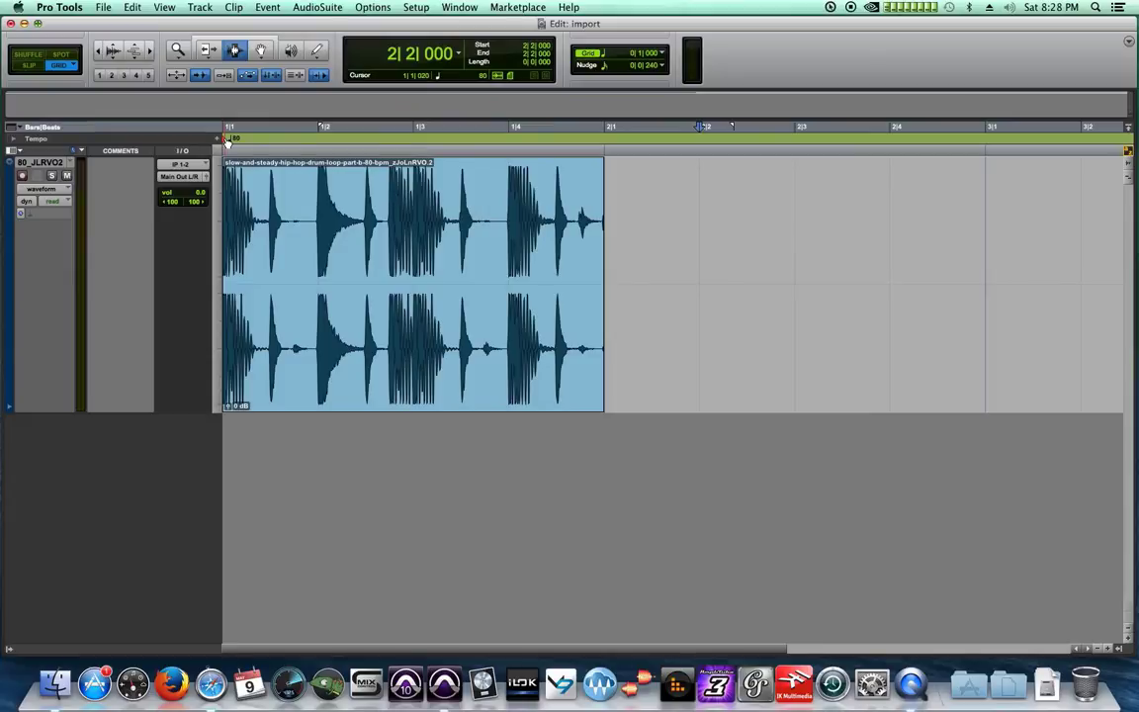
Step: Set the session's starting tempo back to 120 BPM
{"action": "double_click", "coordinate": [228, 138]}
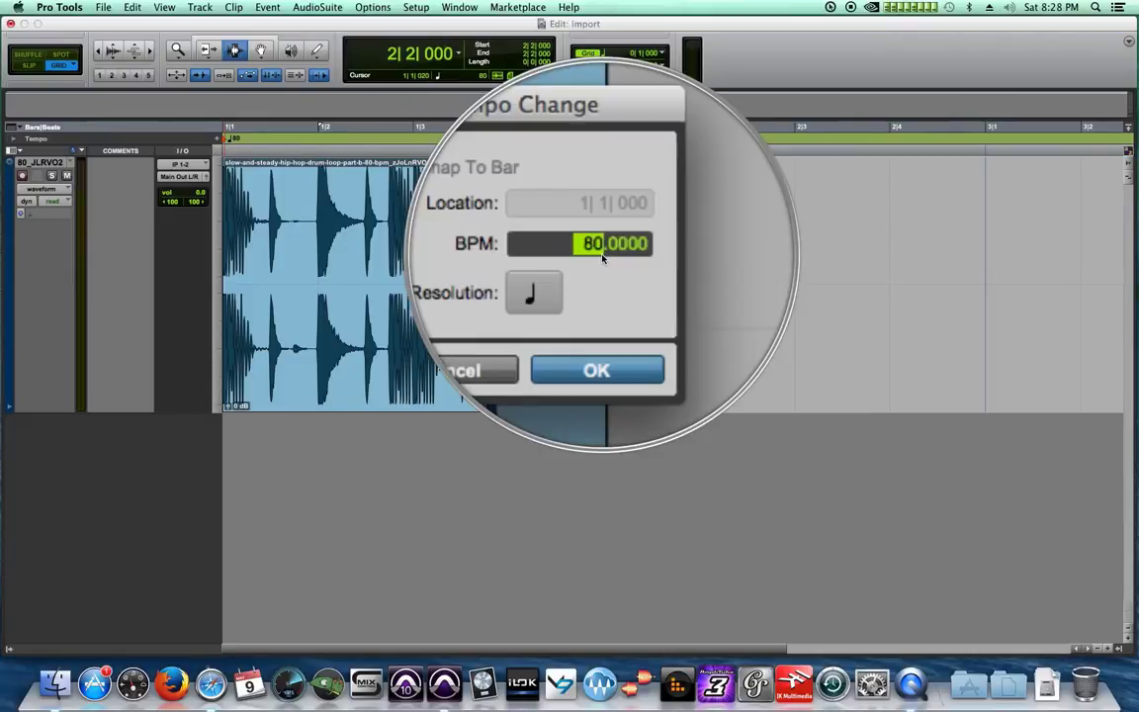
{"action": "type", "text": "120"}
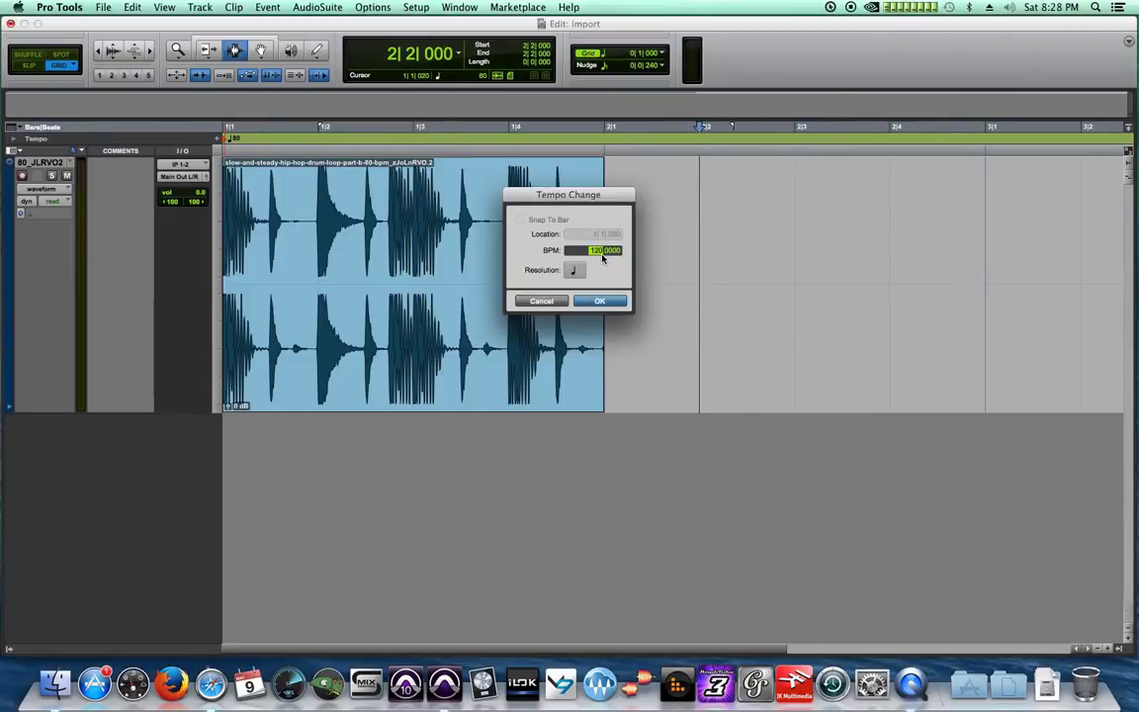
{"action": "key", "text": "Return"}
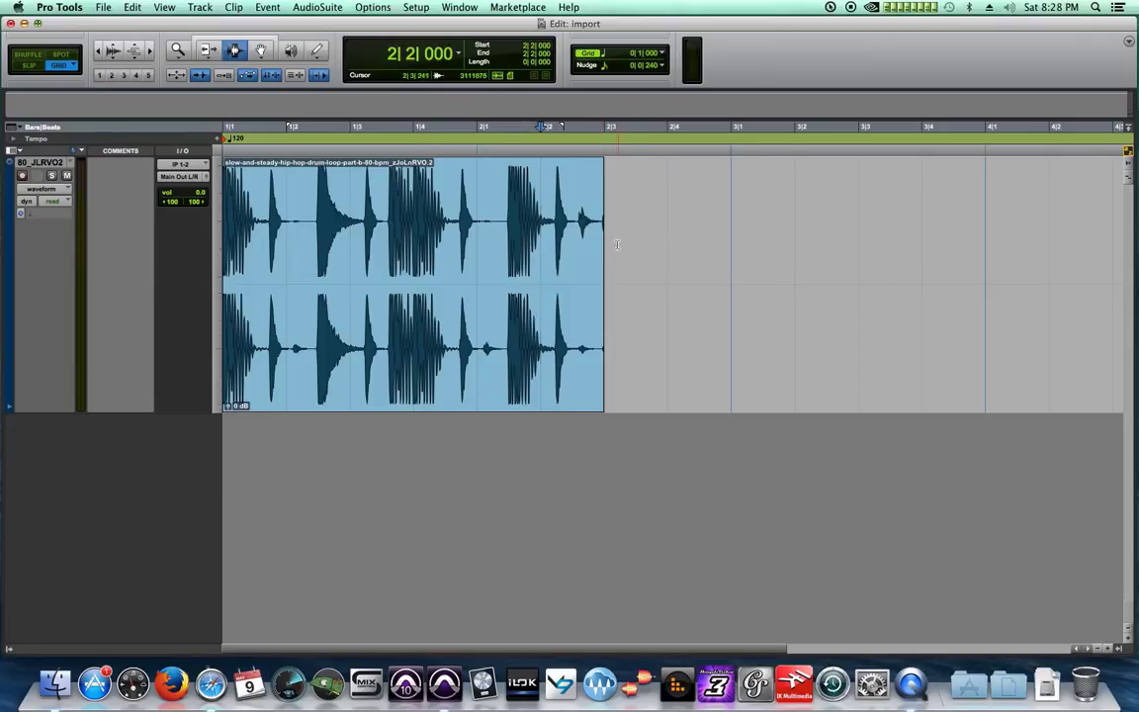
Step: Select the drum loop from 1|1|000 to 2|3|000 and place the floating Transport window beside the clip
{"action": "left_click_drag", "start_coordinate": [608, 244], "coordinate": [255, 288]}
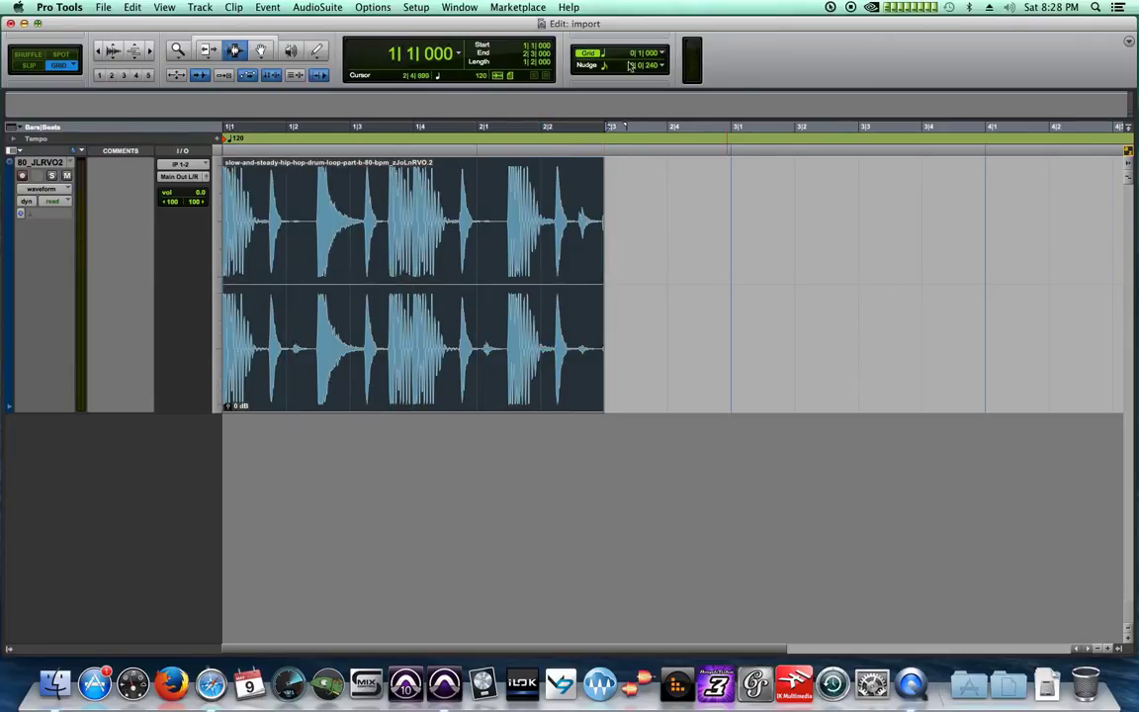
{"action": "left_click", "coordinate": [461, 8]}
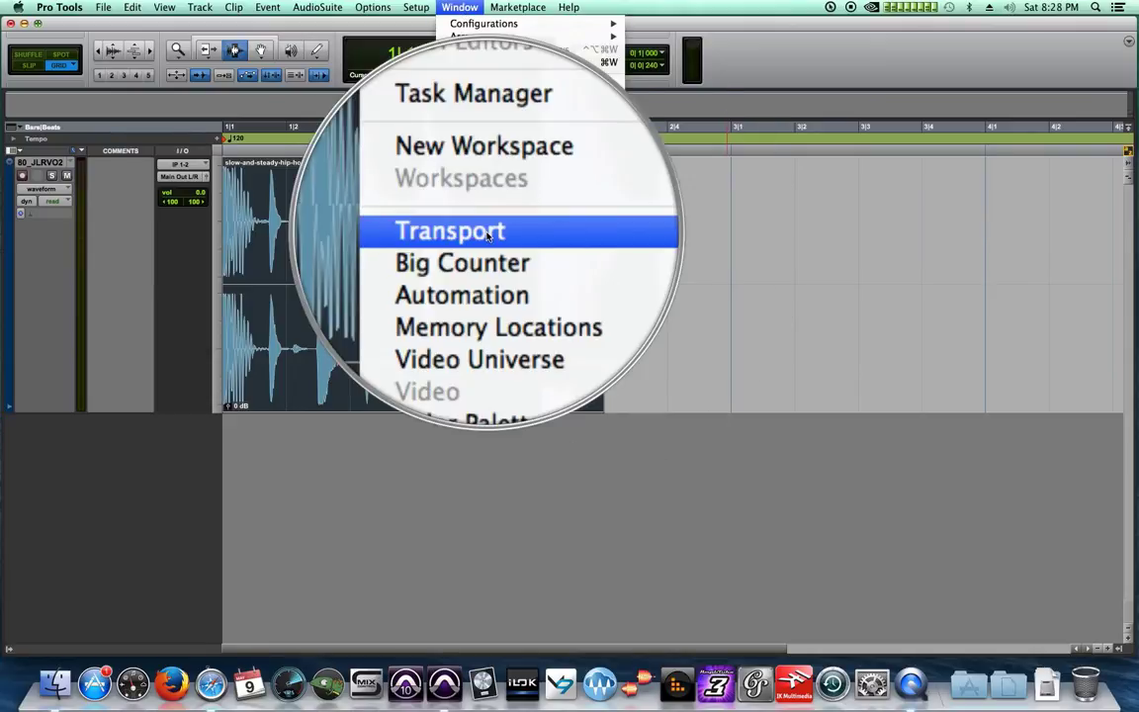
{"action": "left_click", "coordinate": [596, 234]}
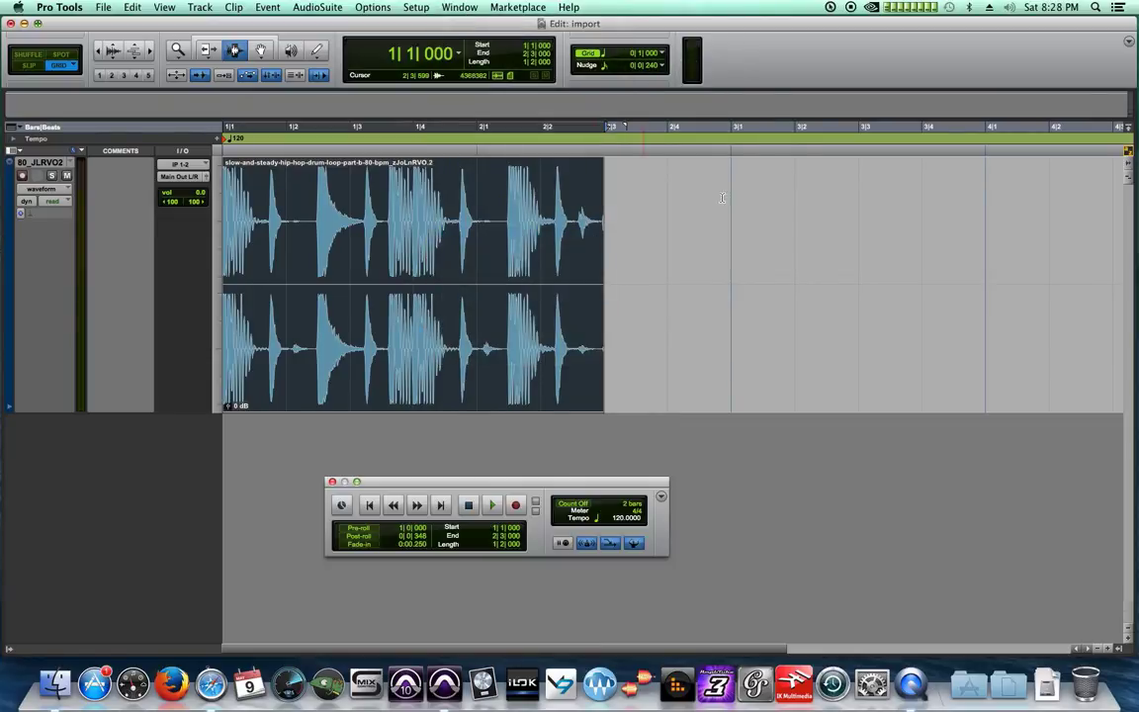
{"action": "left_click_drag", "start_coordinate": [586, 486], "coordinate": [838, 160]}
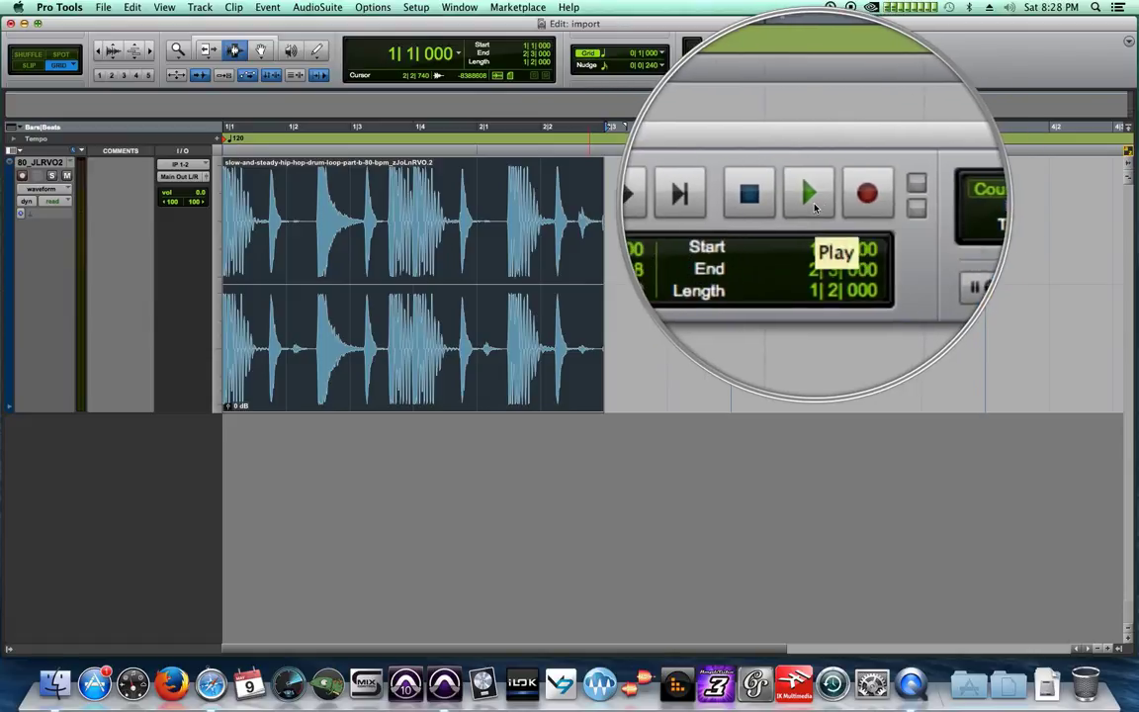
Step: Enable loop playback, play the selected drum loop and stop it
{"action": "right_click", "coordinate": [813, 203]}
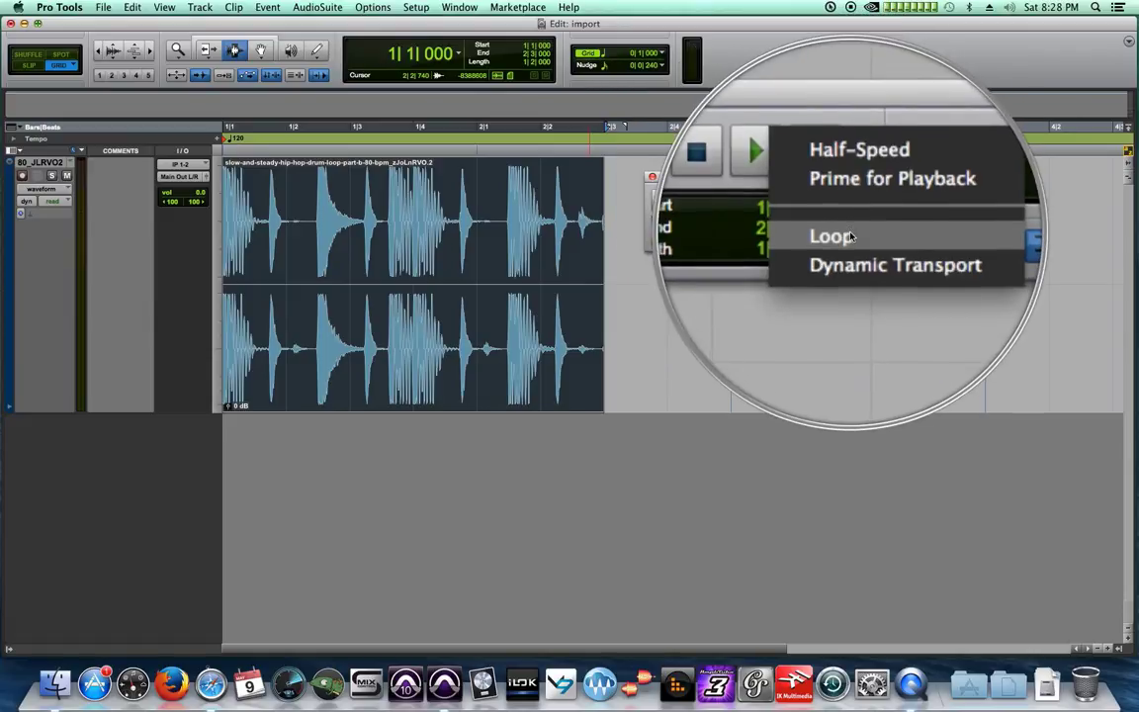
{"action": "left_click", "coordinate": [850, 236]}
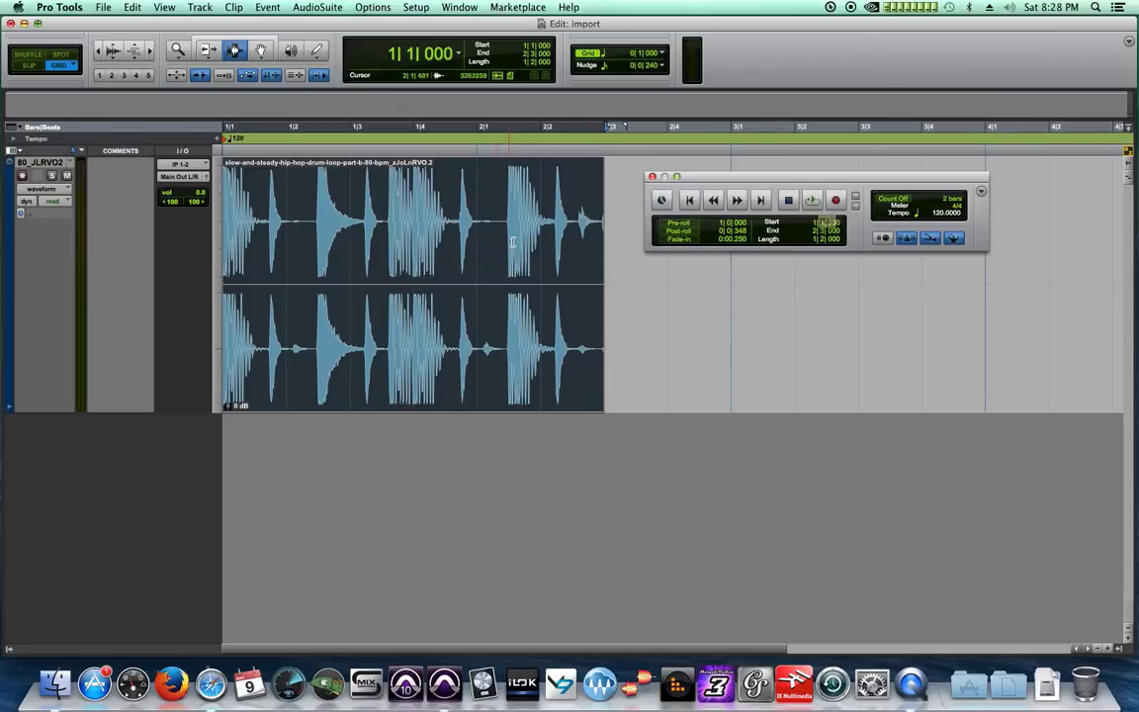
{"action": "left_click", "coordinate": [813, 201]}
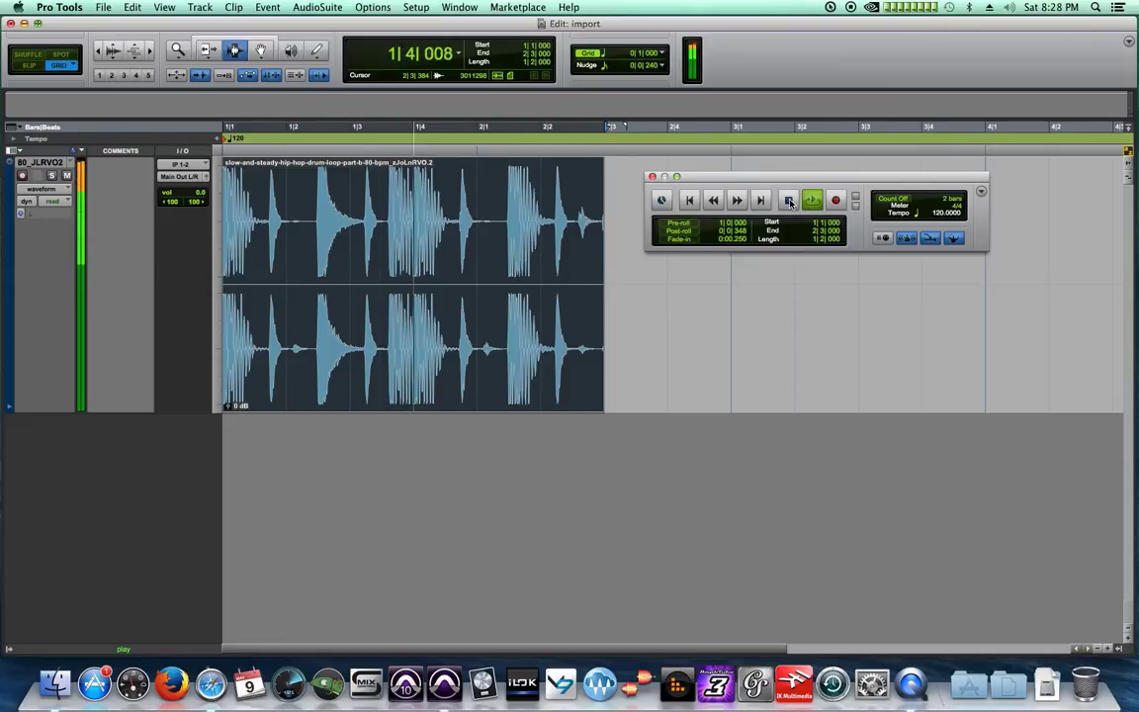
{"action": "left_click", "coordinate": [789, 200]}
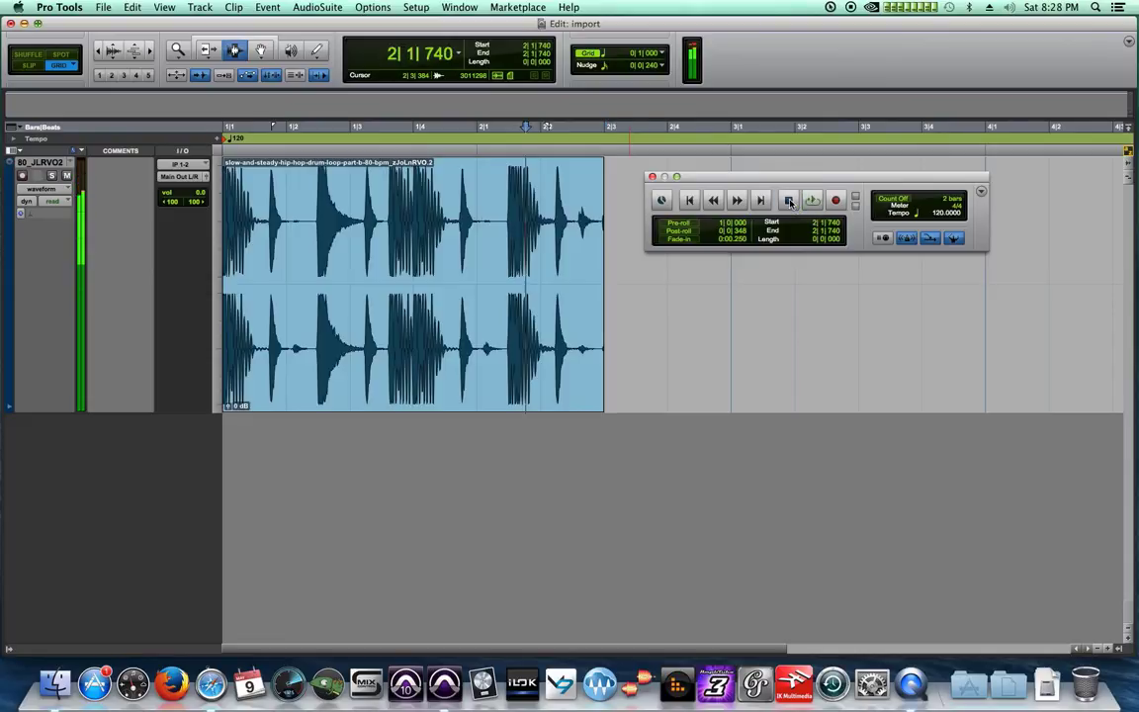
Step: Replace the floating Transport window with transport controls in the Edit window's toolbar, and select the drum loop from 1|1|000 to 2|3|000
{"action": "left_click", "coordinate": [652, 176]}
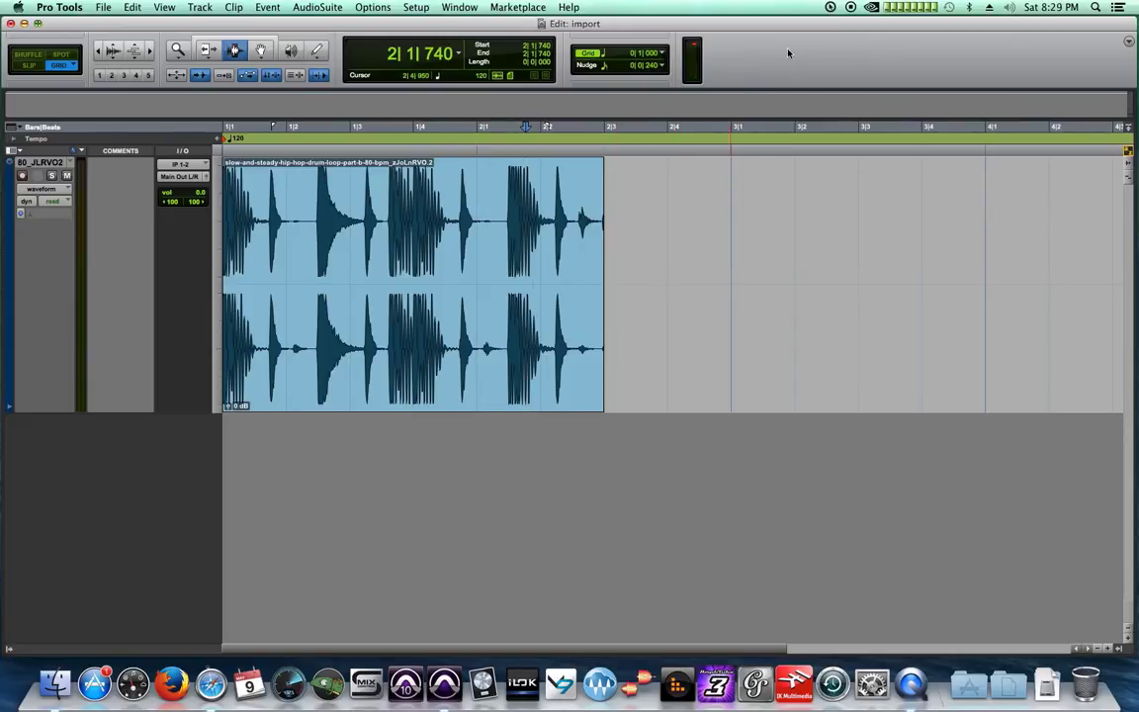
{"action": "right_click", "coordinate": [780, 60]}
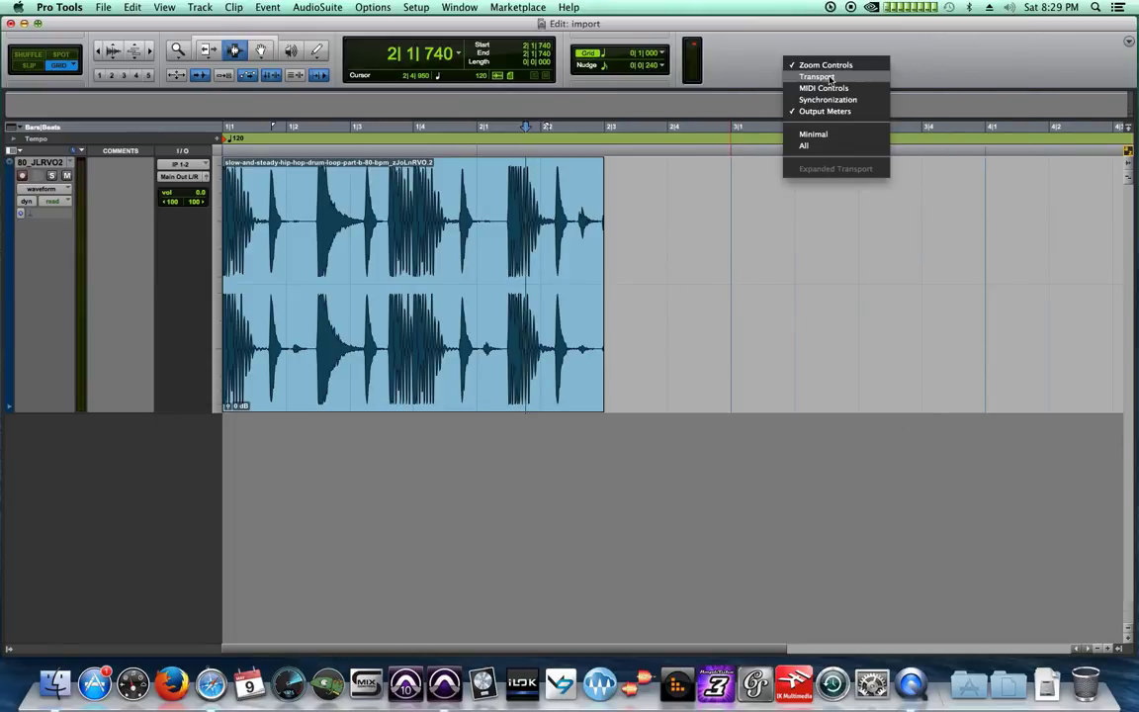
{"action": "left_click", "coordinate": [828, 78]}
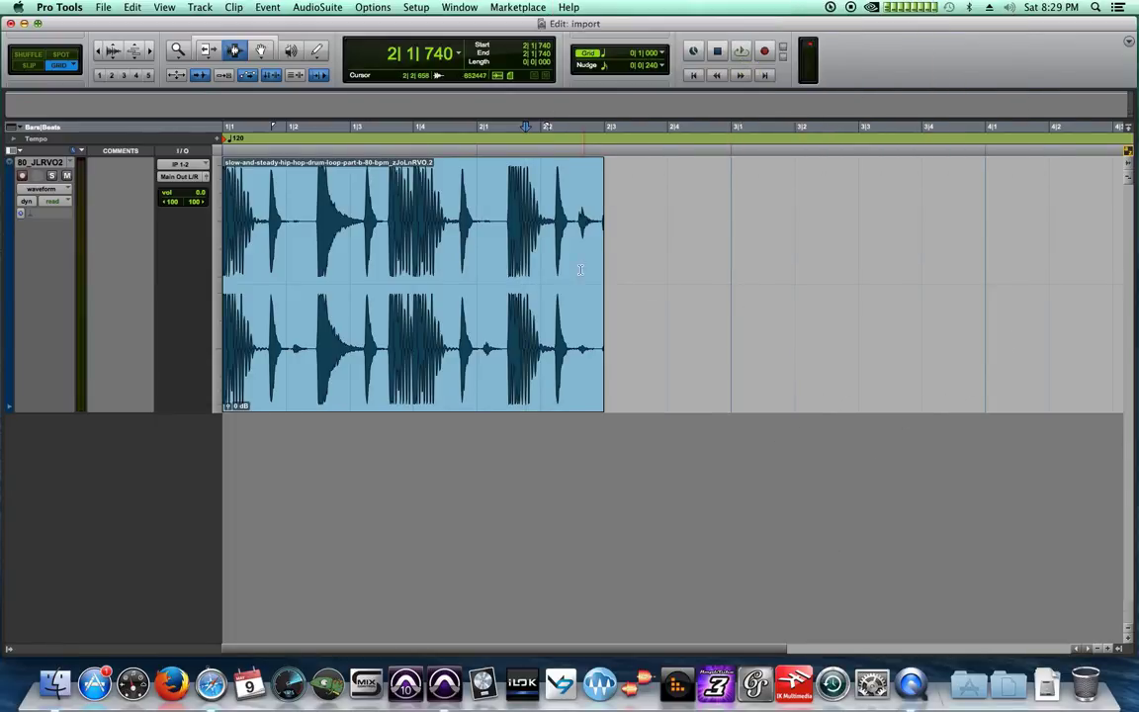
{"action": "left_click", "coordinate": [608, 228]}
{"action": "left_click_drag", "start_coordinate": [572, 235], "coordinate": [188, 252]}
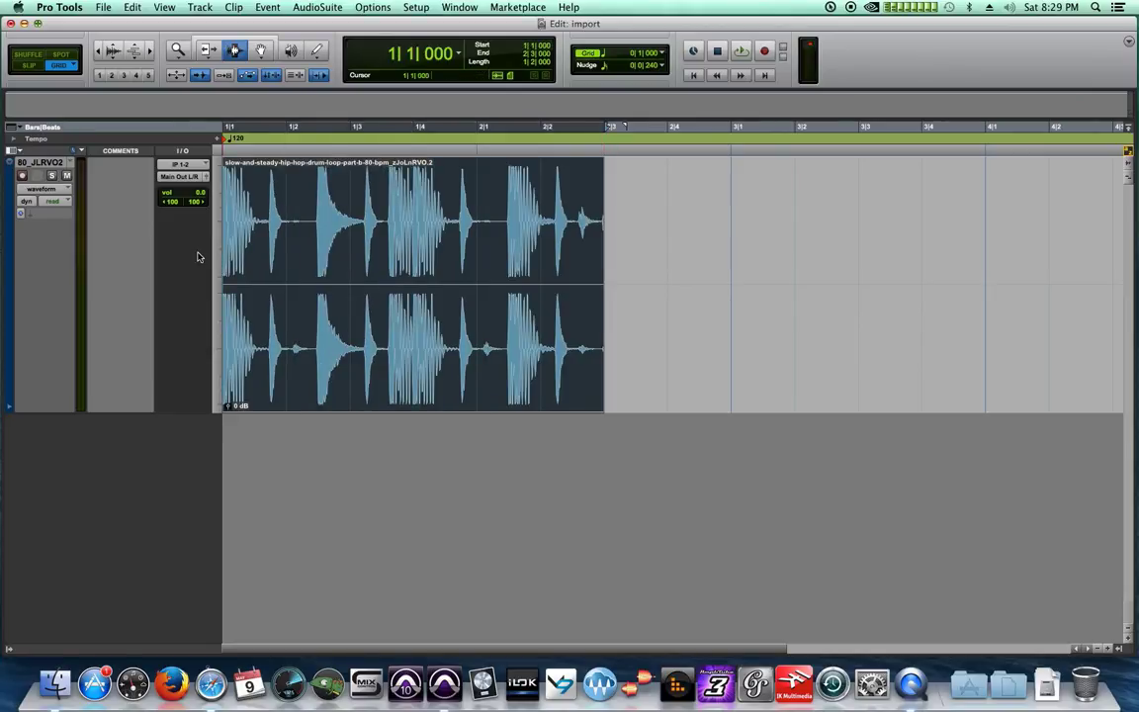
Step: Try to tap in a new tempo in the starting tempo marker's Tempo Change dialog, moved clear of the drum loop
{"action": "double_click", "coordinate": [229, 138]}
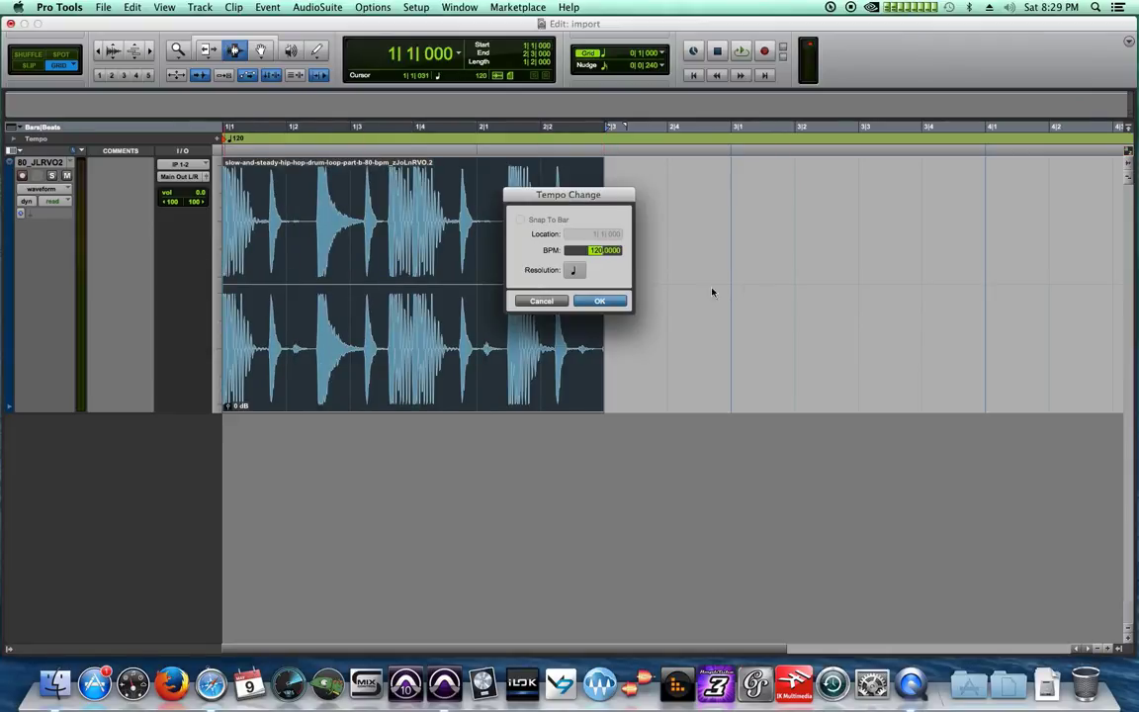
{"action": "left_click_drag", "start_coordinate": [604, 200], "coordinate": [796, 252]}
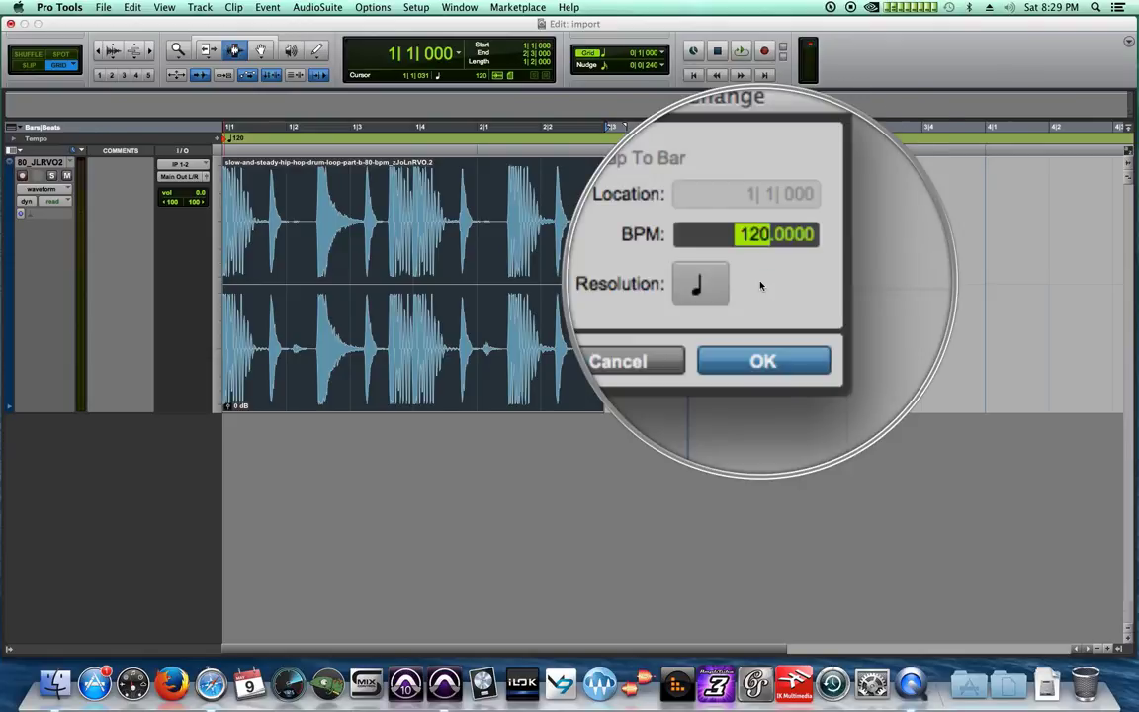
{"action": "key", "text": "t"}
{"action": "key", "text": "t"}
{"action": "key", "text": "t"}
{"action": "key", "text": "t"}
{"action": "key", "text": "t"}
{"action": "key", "text": "t"}
{"action": "key", "text": "t"}
{"action": "key", "text": "t"}
{"action": "key", "text": "t"}
{"action": "key", "text": "t"}
{"action": "key", "text": "t"}
{"action": "key", "text": "t"}
{"action": "key", "text": "t"}
{"action": "key", "text": "t"}
{"action": "key", "text": "t"}
{"action": "key", "text": "t"}
{"action": "key", "text": "t"}
{"action": "key", "text": "t"}
{"action": "key", "text": "t"}
{"action": "key", "text": "t"}
{"action": "key", "text": "t"}
{"action": "key", "text": "t"}
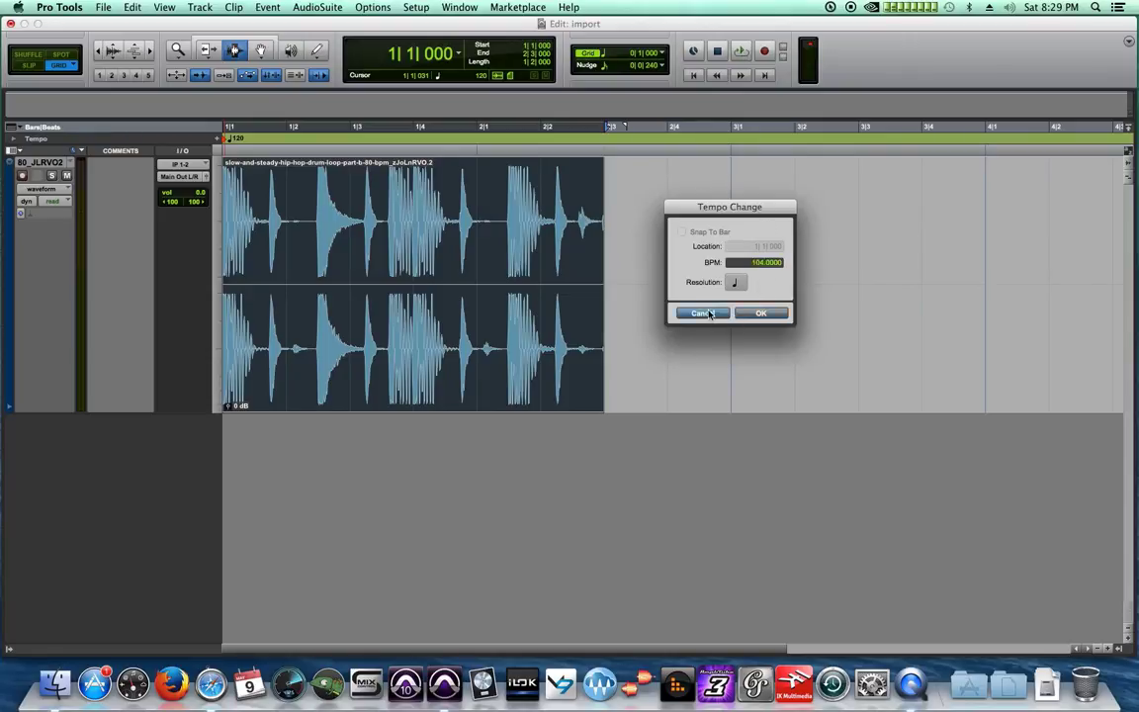
{"action": "left_click", "coordinate": [756, 312]}
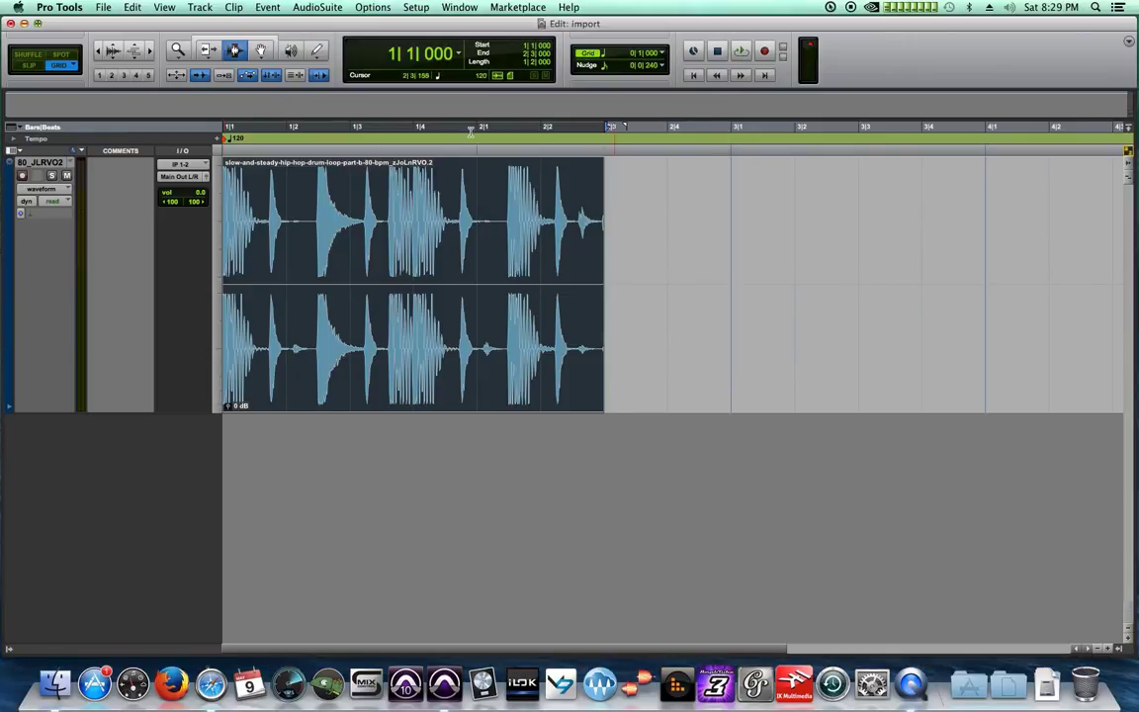
{"action": "double_click", "coordinate": [226, 141]}
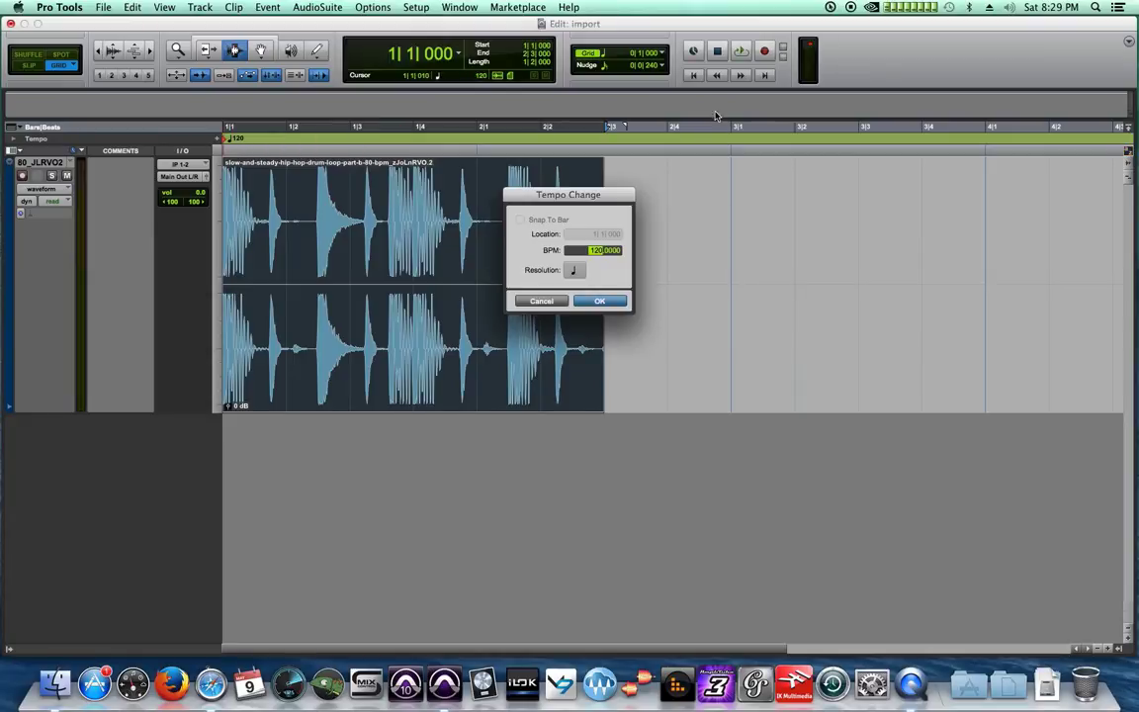
{"action": "left_click_drag", "start_coordinate": [580, 193], "coordinate": [719, 224]}
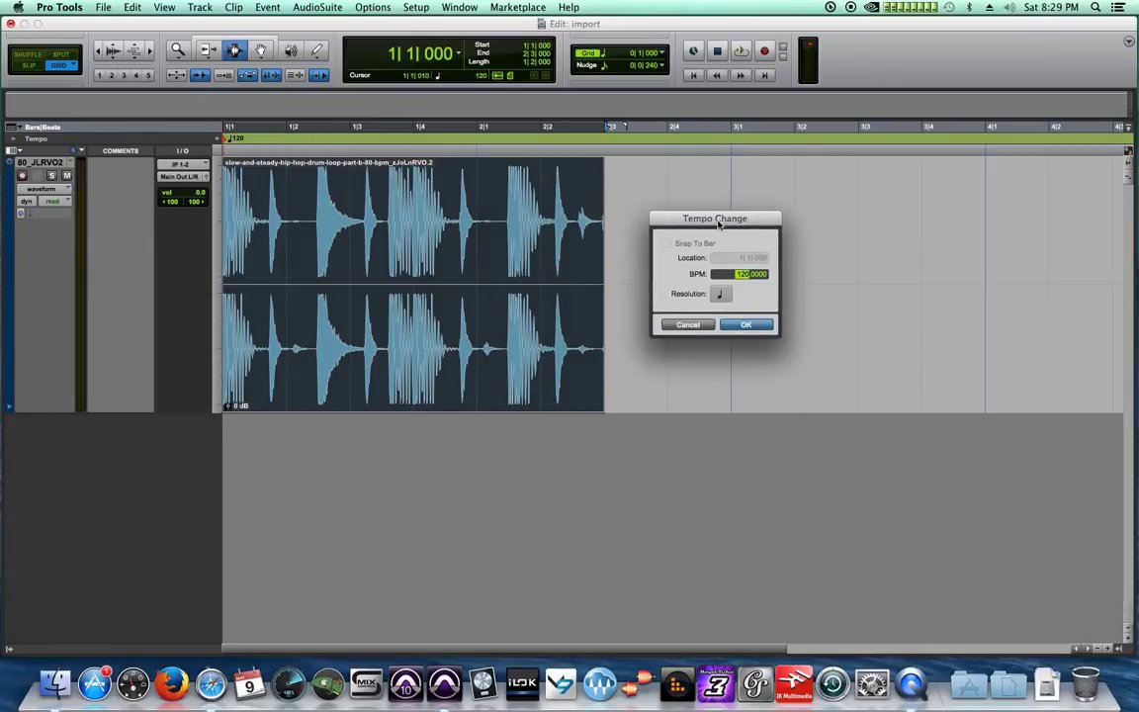
{"action": "left_click", "coordinate": [688, 325]}
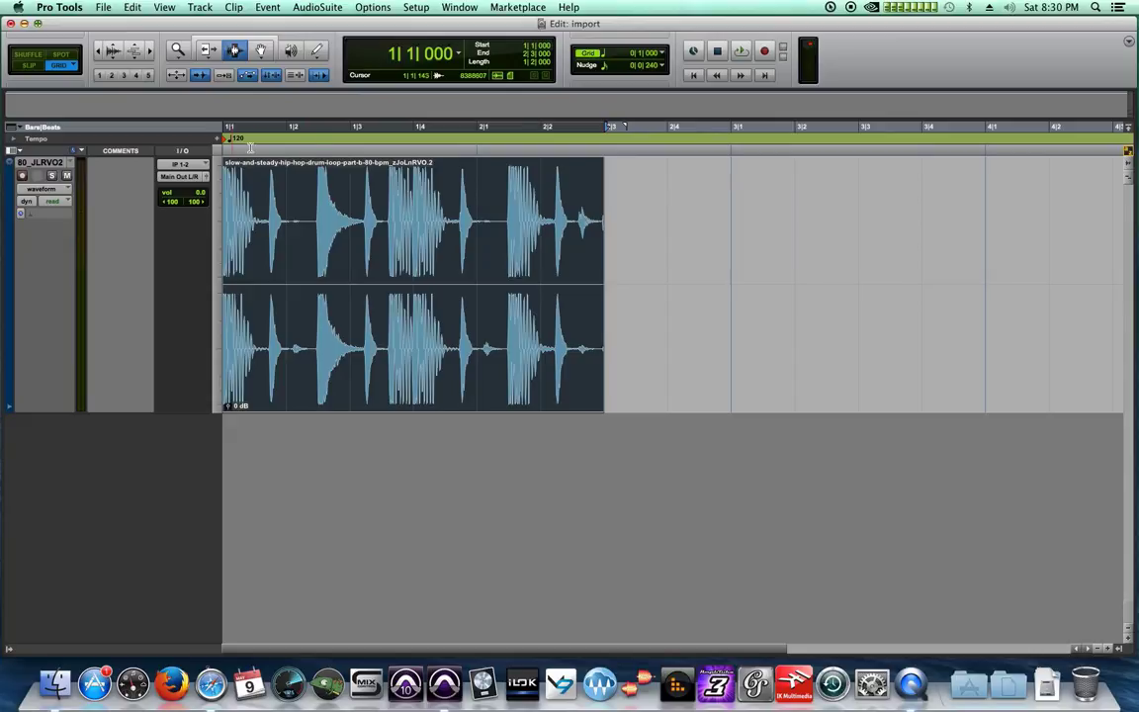
Step: Play the selected drum loop, set the session's starting tempo to 80 BPM while it plays, and stop playback
{"action": "left_click", "coordinate": [741, 50]}
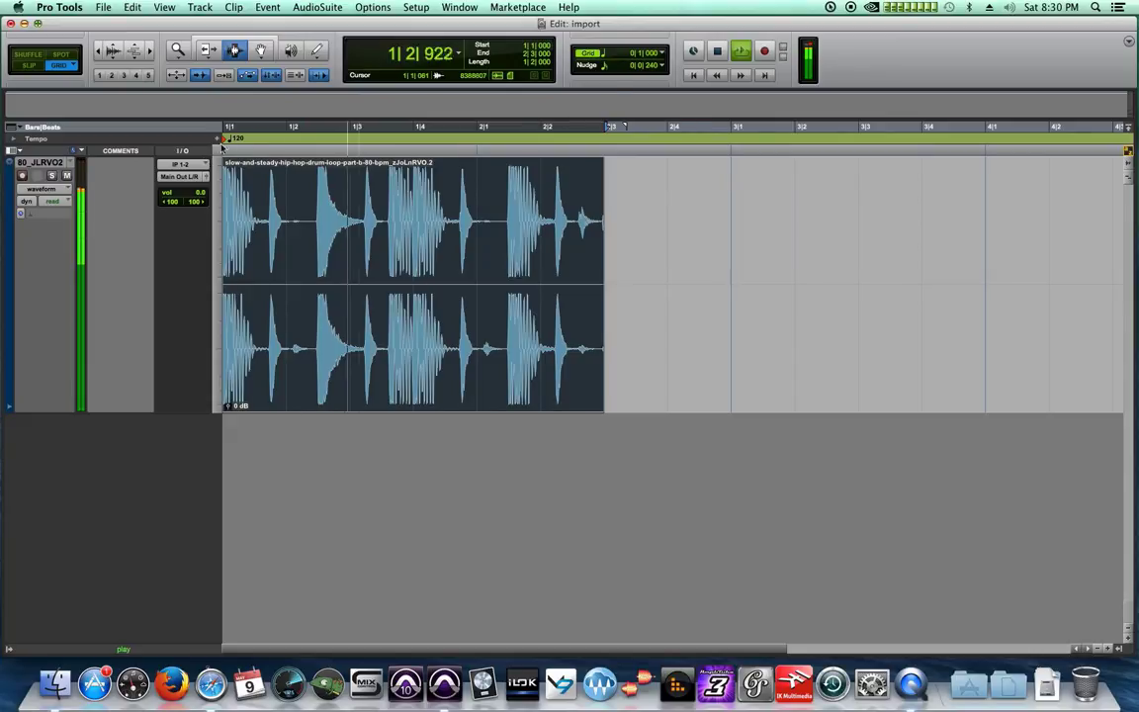
{"action": "double_click", "coordinate": [228, 139]}
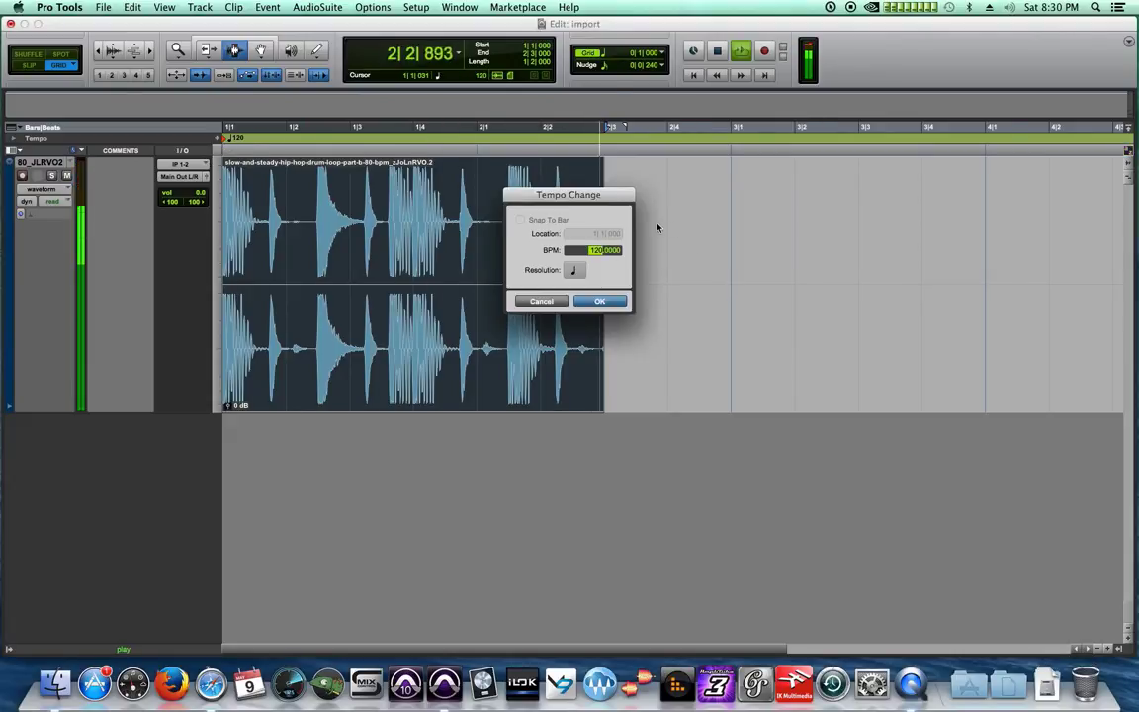
{"action": "left_click_drag", "start_coordinate": [593, 195], "coordinate": [753, 249]}
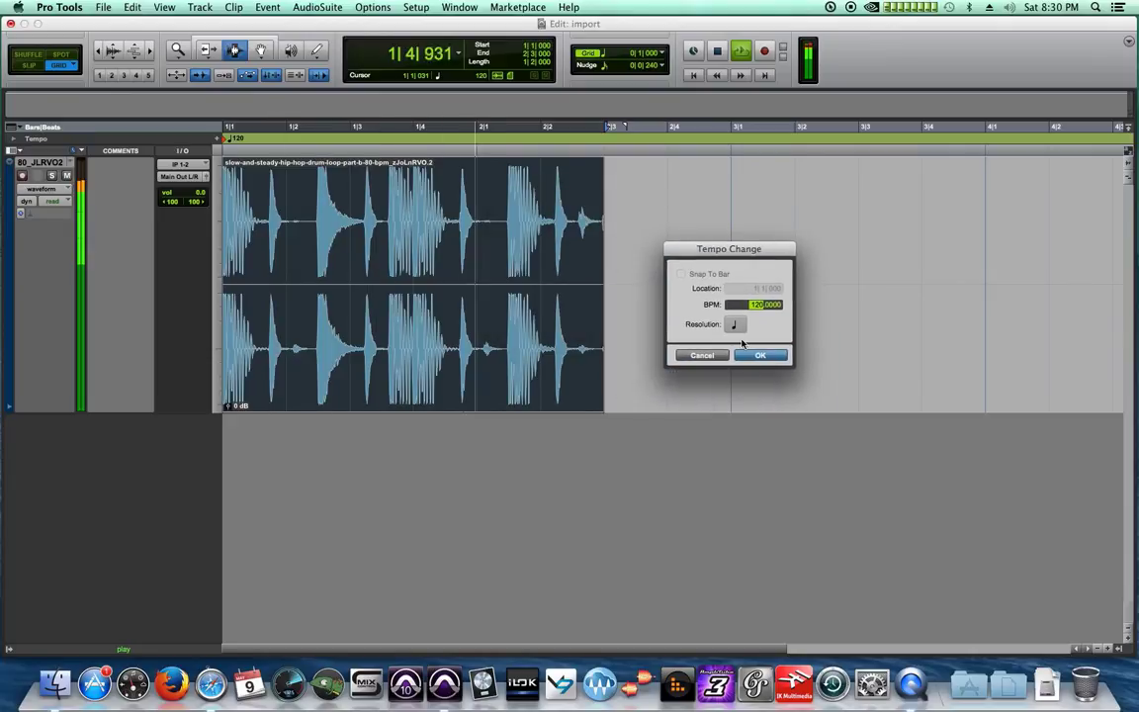
{"action": "type", "text": "78"}
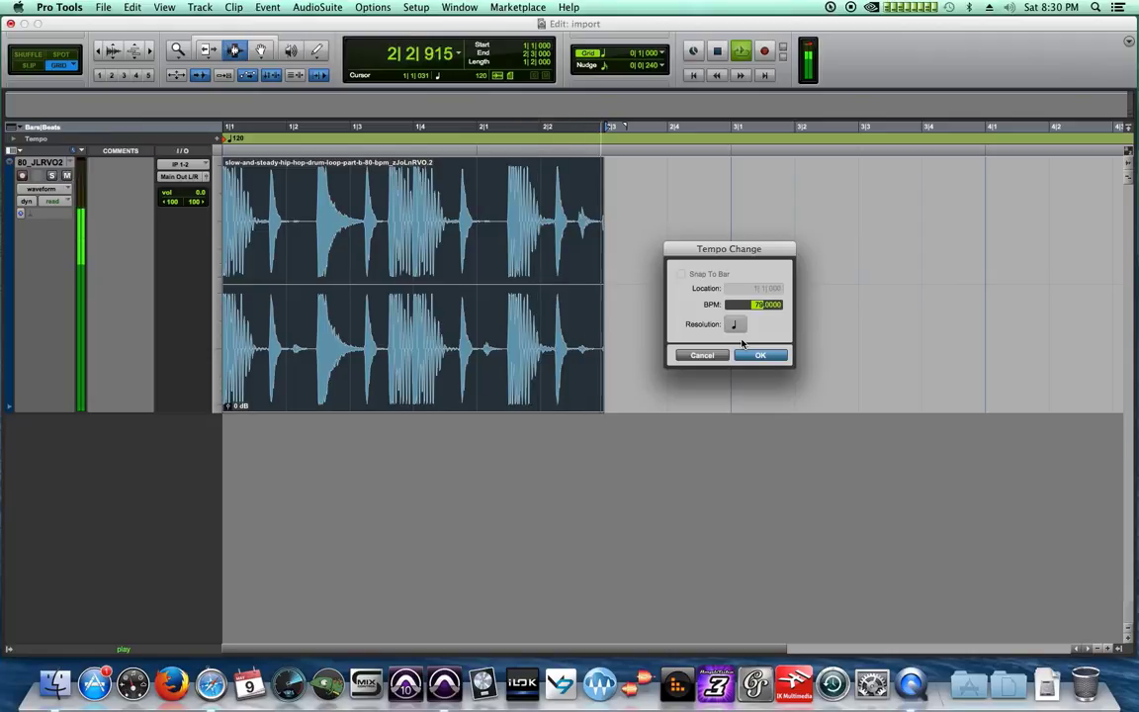
{"action": "type", "text": "80"}
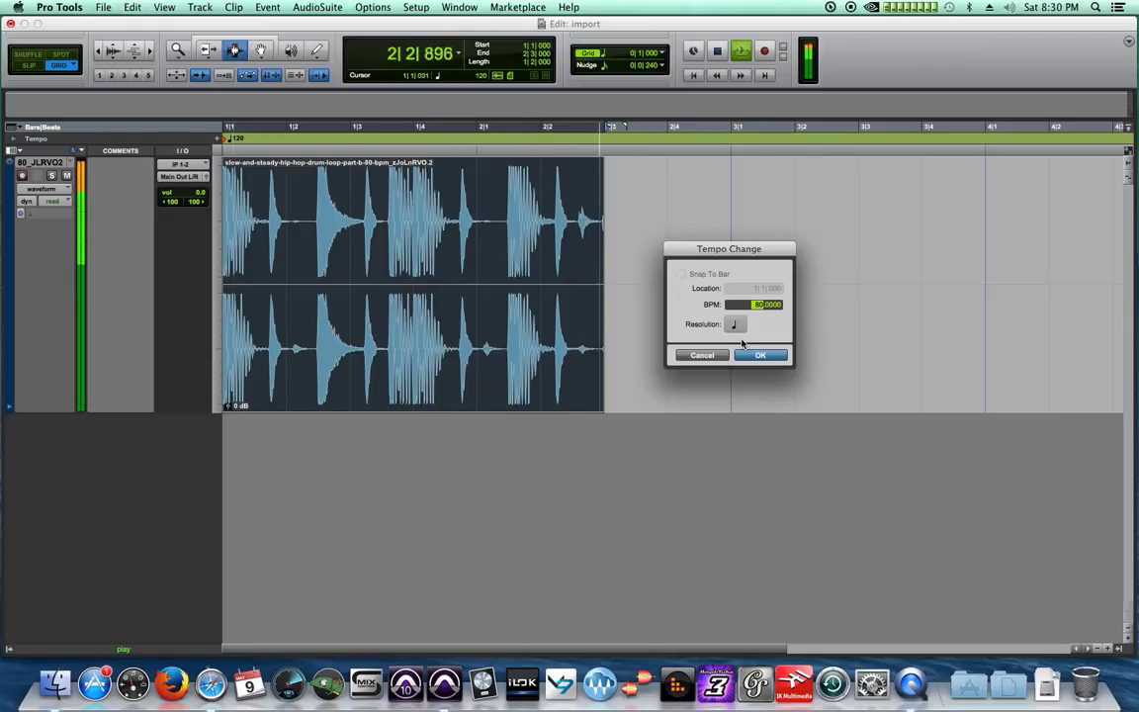
{"action": "left_click", "coordinate": [760, 354]}
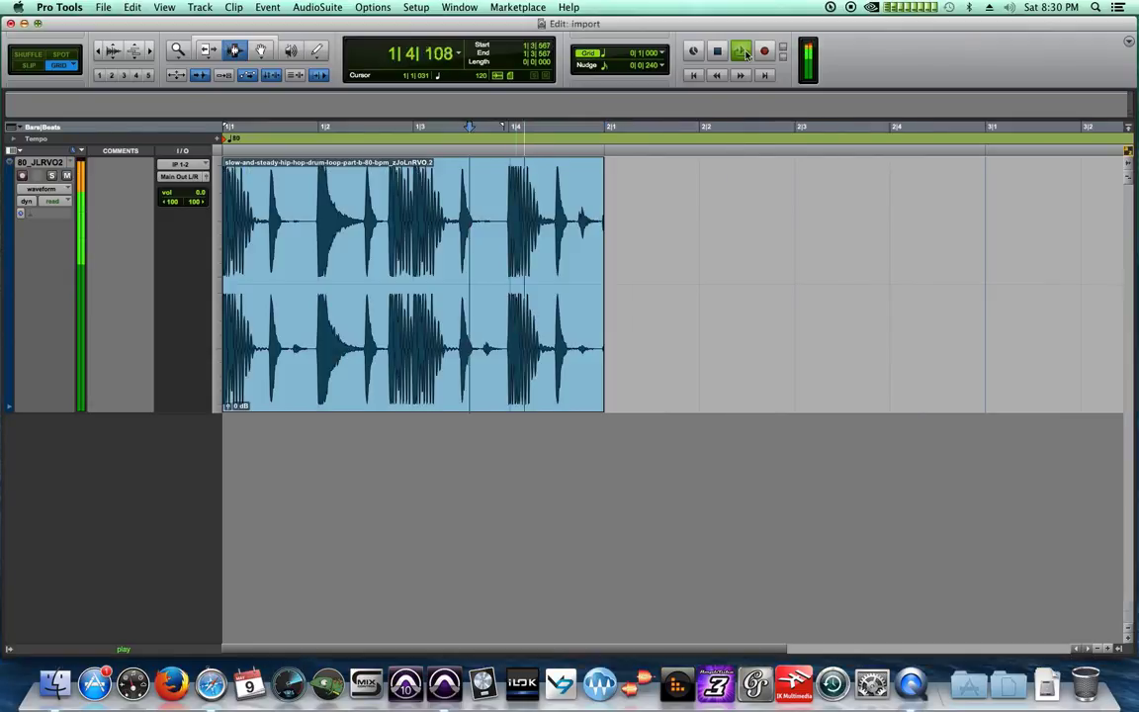
{"action": "left_click", "coordinate": [725, 54]}
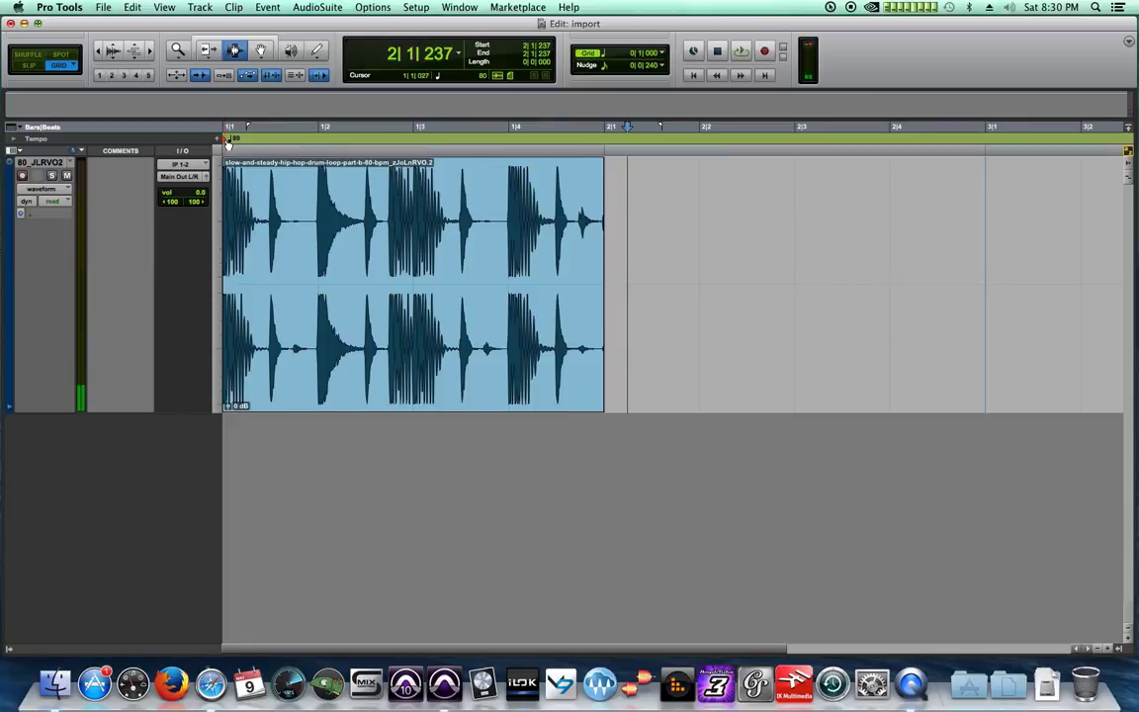
Step: Try out another tempo in the starting tempo marker's dialog and return its value to 80 BPM
{"action": "double_click", "coordinate": [228, 139]}
{"action": "left_click_drag", "start_coordinate": [579, 194], "coordinate": [693, 246]}
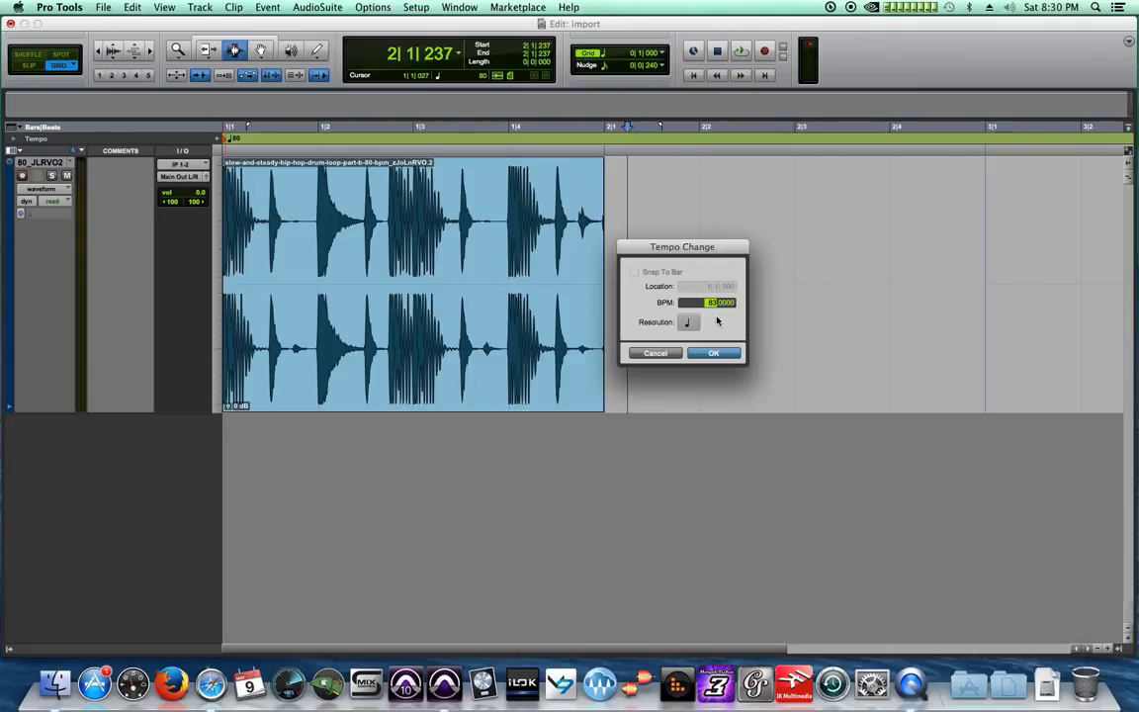
{"action": "type", "text": "80"}
{"action": "left_click", "coordinate": [717, 304]}
{"action": "left_click", "coordinate": [714, 353]}
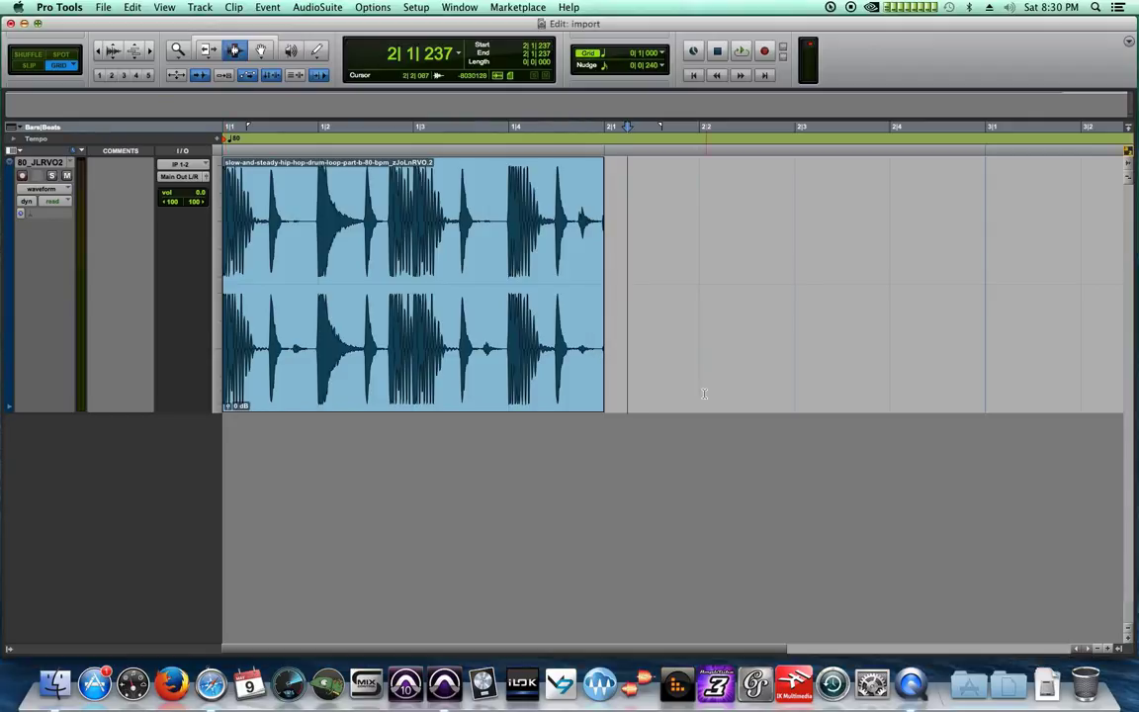
Step: Create a click track below the drum loop track and increase its track height
{"action": "left_click", "coordinate": [199, 7]}
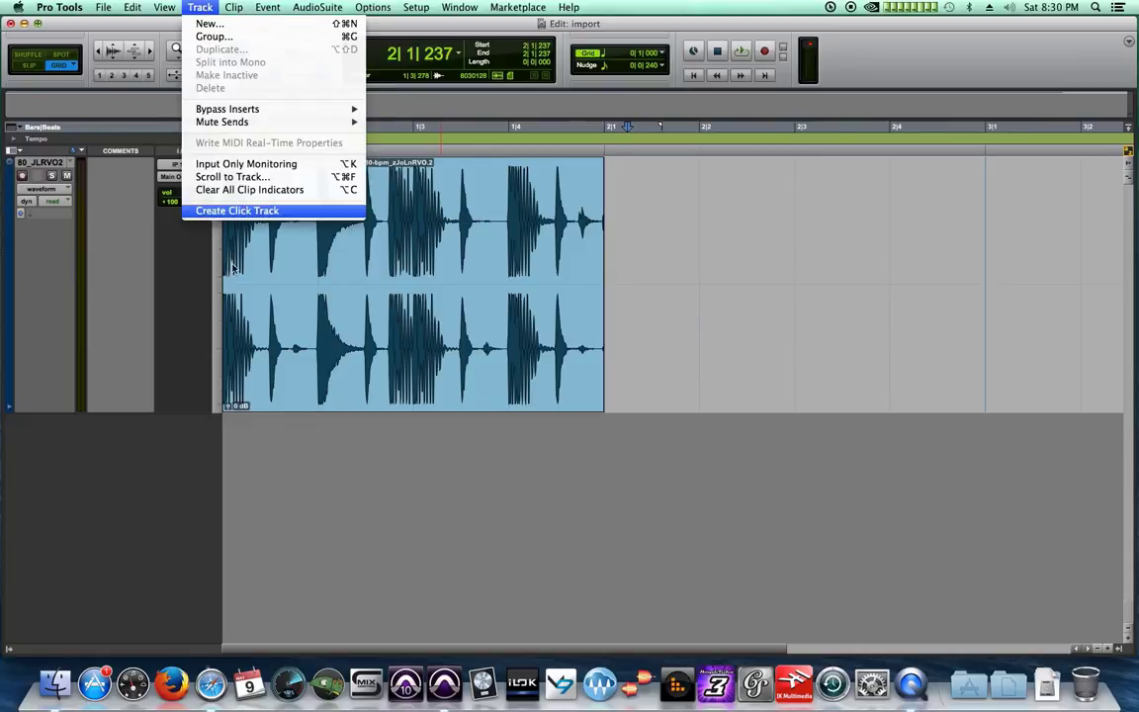
{"action": "left_click", "coordinate": [222, 209]}
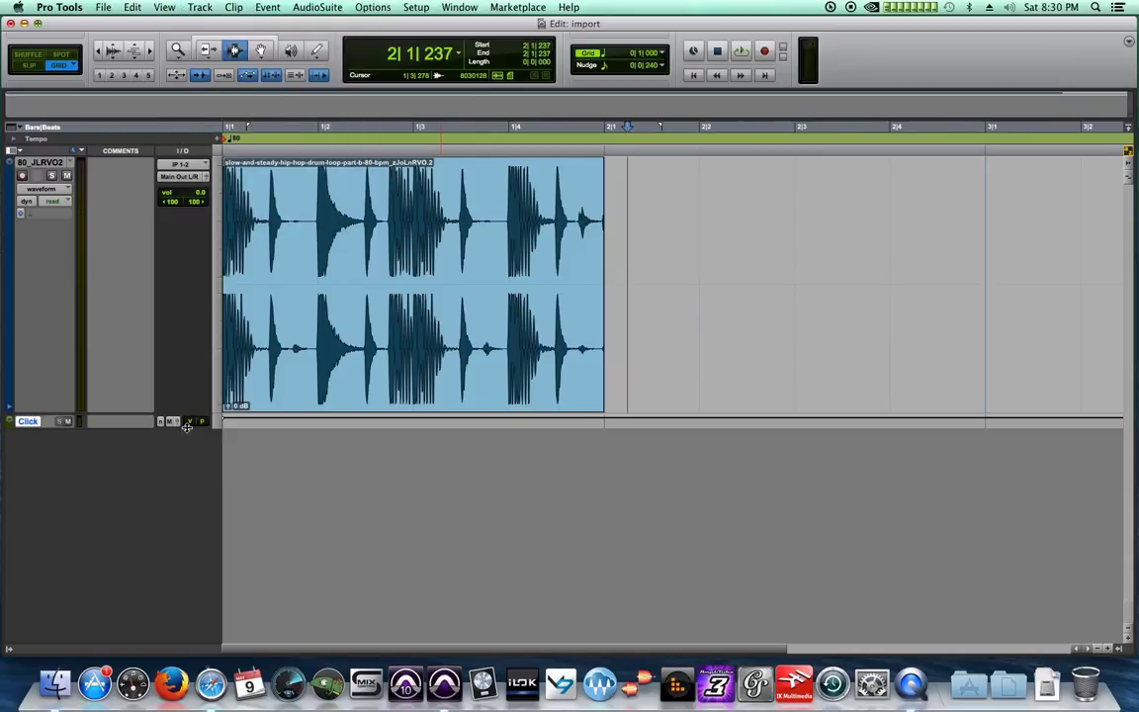
{"action": "left_click_drag", "start_coordinate": [187, 427], "coordinate": [196, 512]}
Step: Play the drum loop together with the click from the start of the session and stop it
{"action": "key", "text": "Return"}
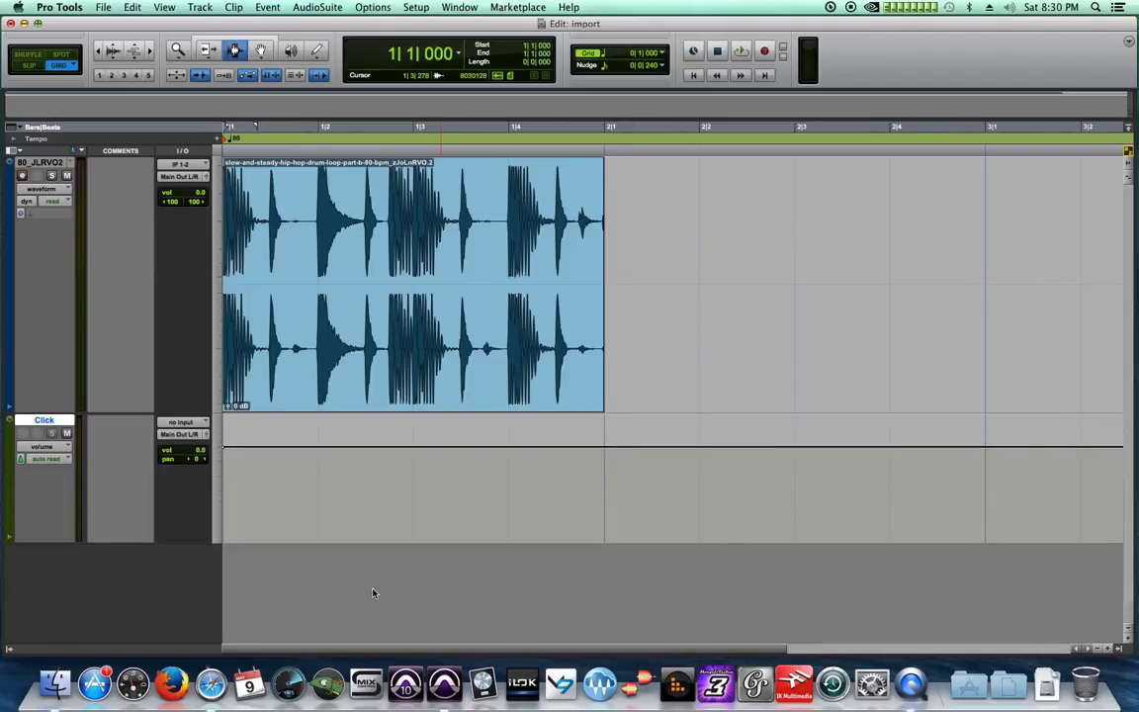
{"action": "left_click", "coordinate": [1097, 649]}
{"action": "left_click", "coordinate": [1097, 649]}
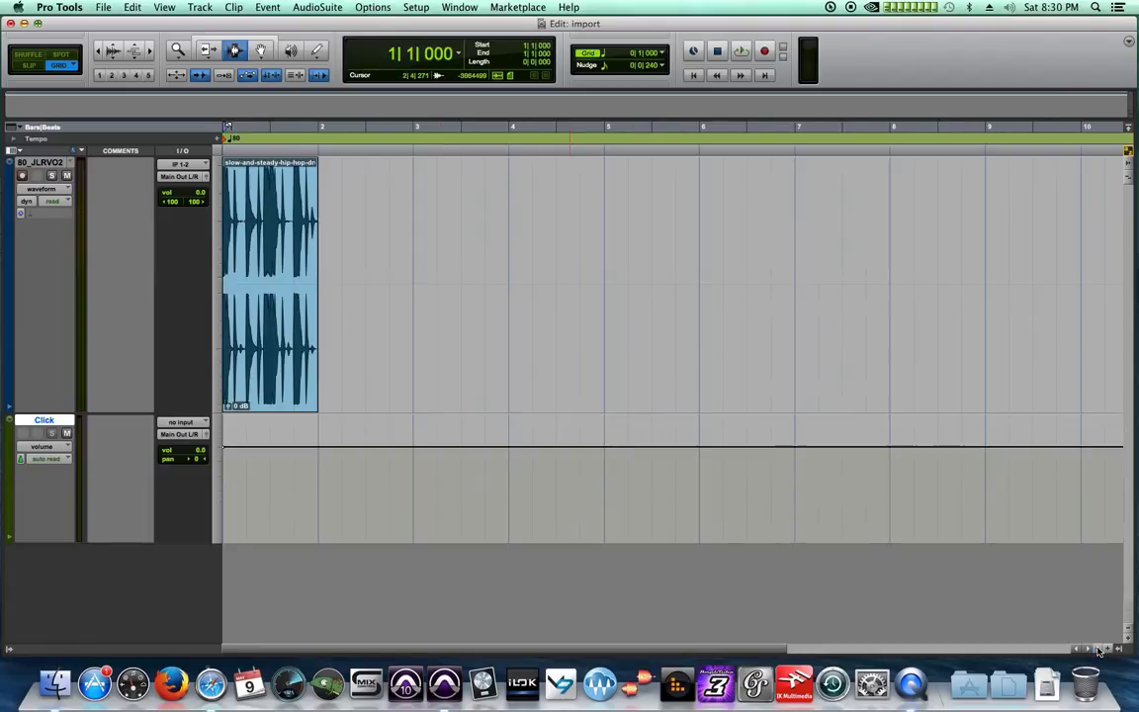
{"action": "key", "text": "space"}
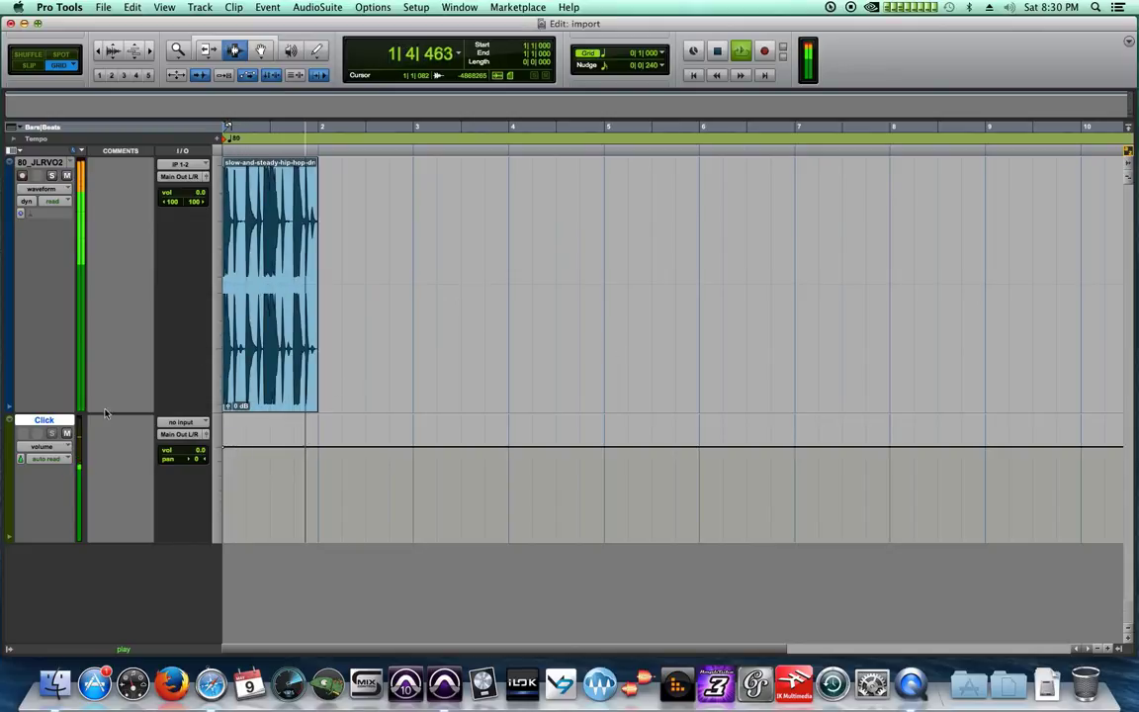
{"action": "key", "text": "space"}
Step: Lower the drum loop track's volume to -17.1 dB and play both tracks from the session start
{"action": "left_click_drag", "start_coordinate": [195, 193], "coordinate": [205, 216]}
{"action": "key", "text": "Return"}
{"action": "key", "text": "space"}
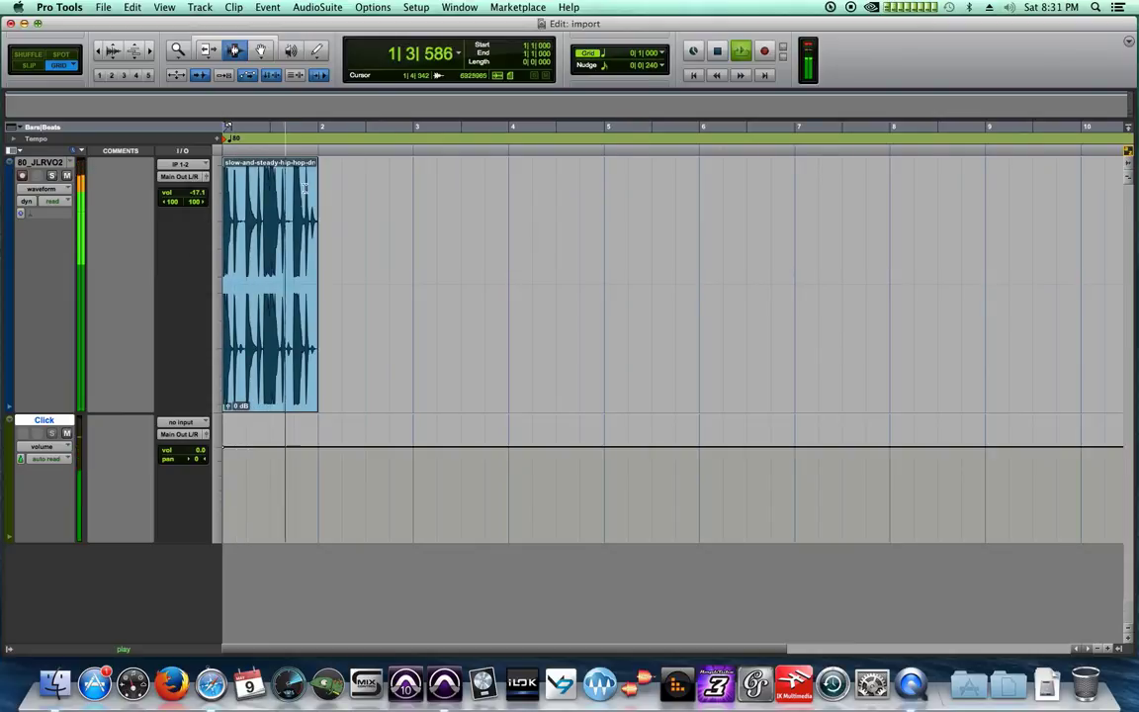
Step: Loop playback of 1|1|000 to 2|1|000 selected across the drum and click tracks, stop it, and place the edit cursor at 2|3|000
{"action": "left_click_drag", "start_coordinate": [315, 180], "coordinate": [200, 274]}
{"action": "key", "text": "space"}
{"action": "key", "text": "space"}
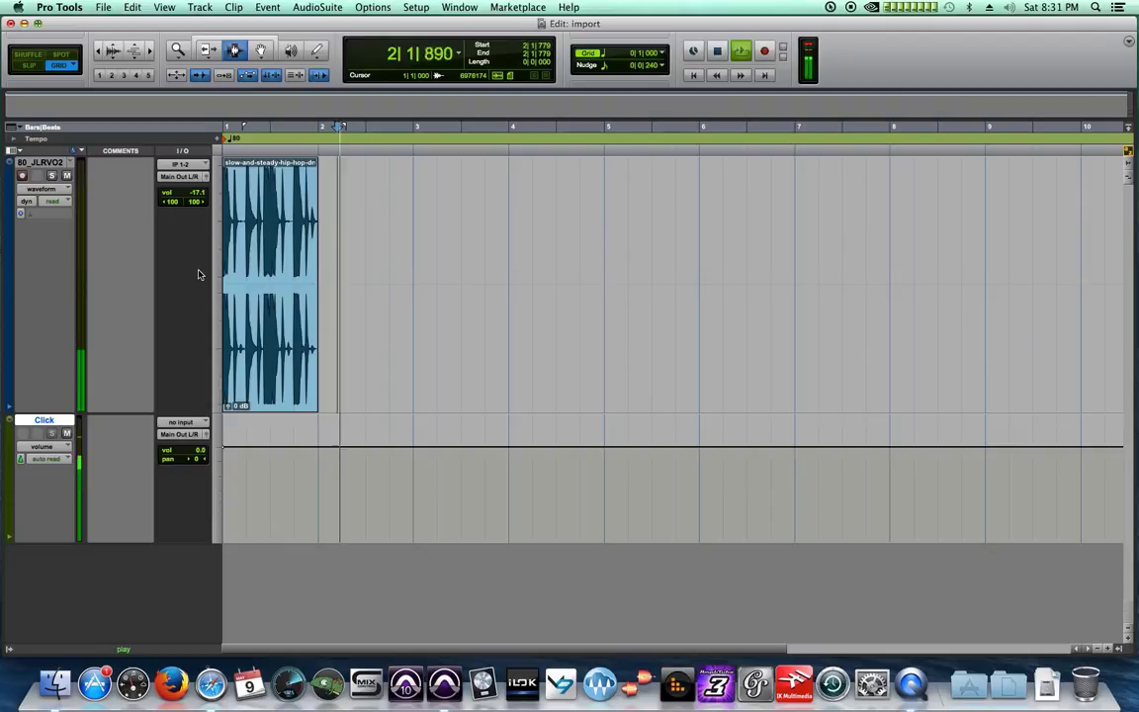
{"action": "left_click_drag", "start_coordinate": [291, 240], "coordinate": [174, 477]}
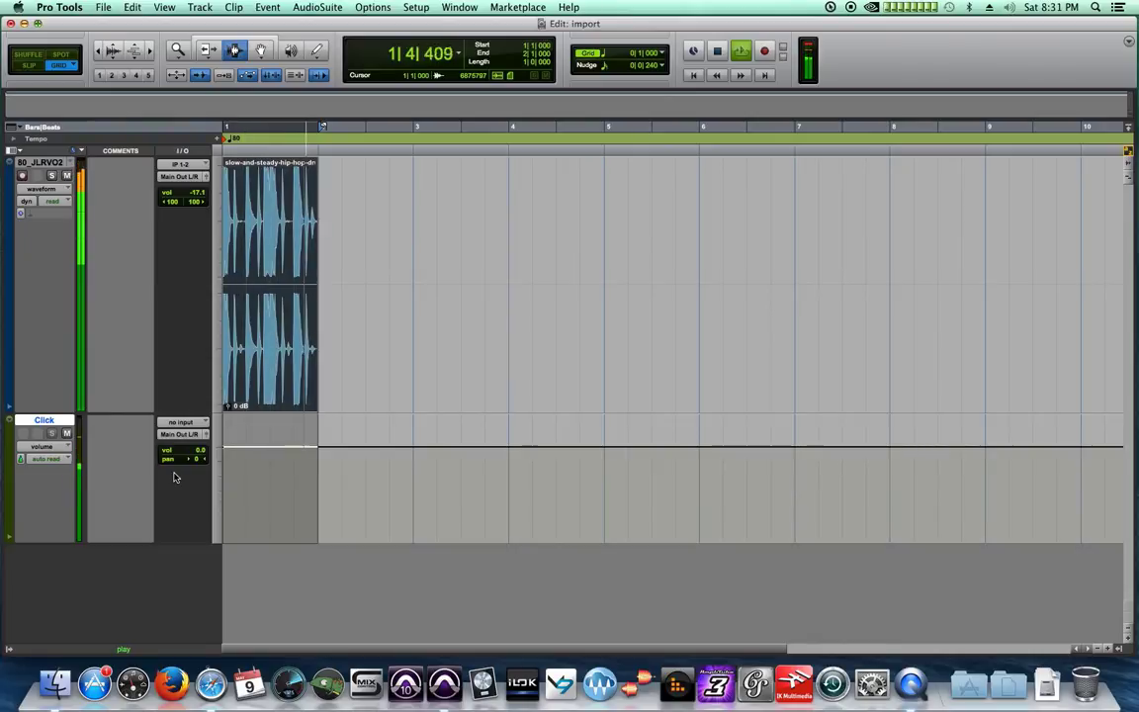
{"action": "key", "text": "space"}
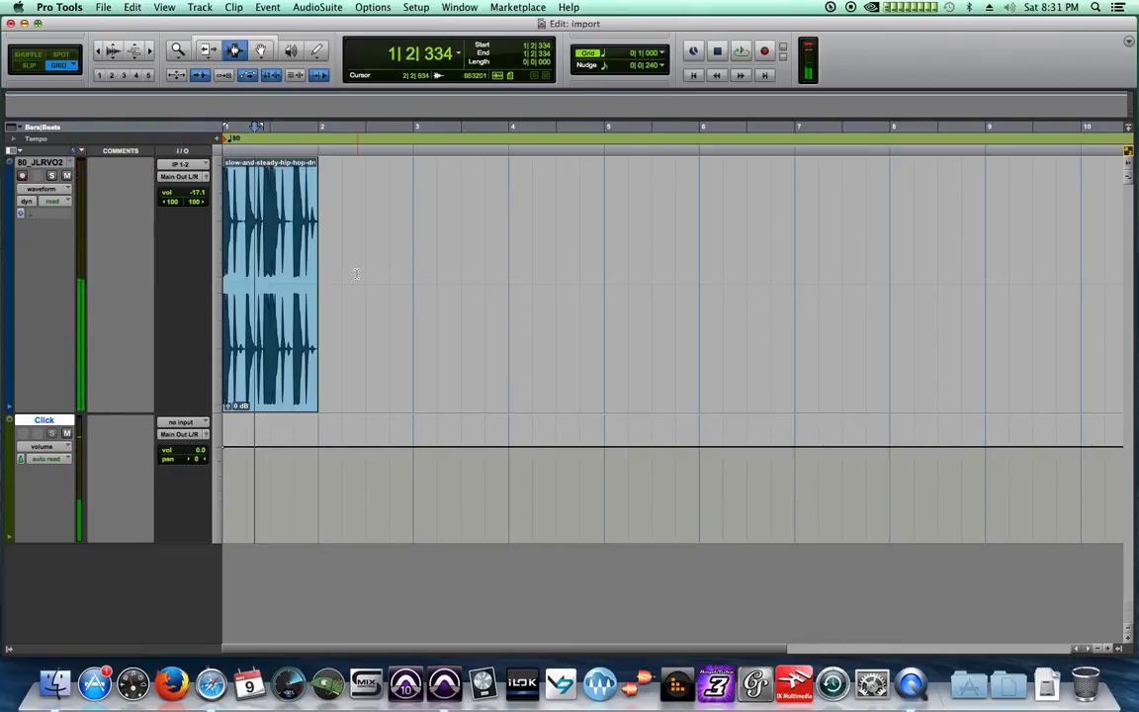
{"action": "left_click", "coordinate": [356, 274]}
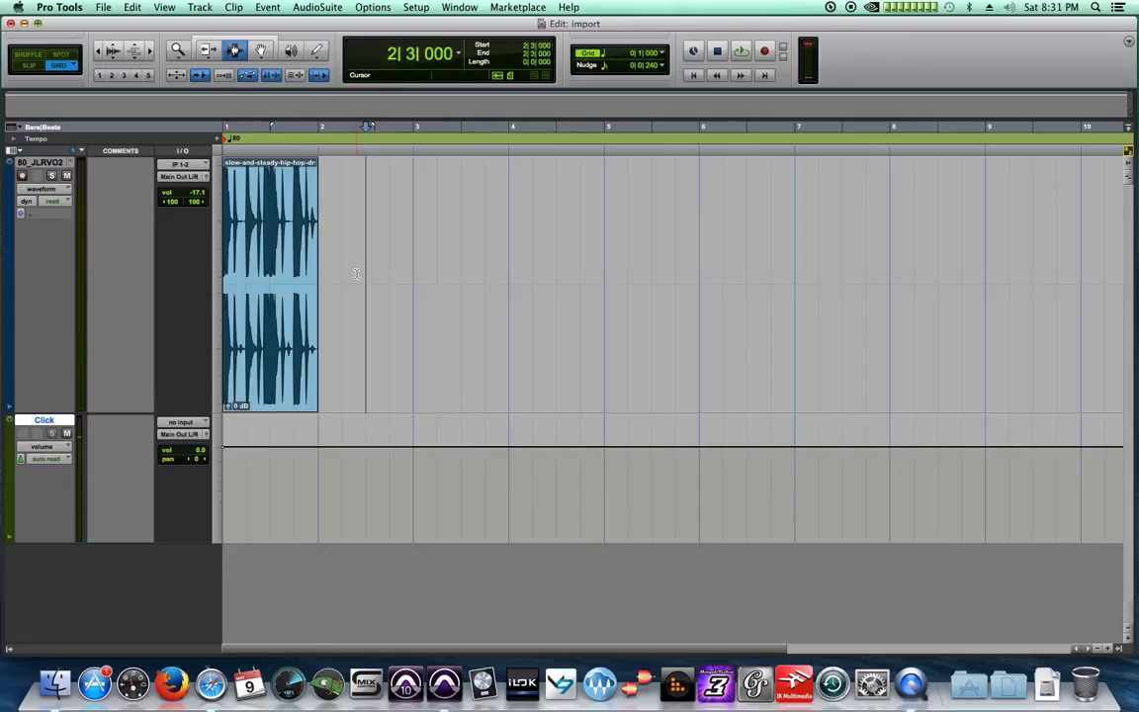